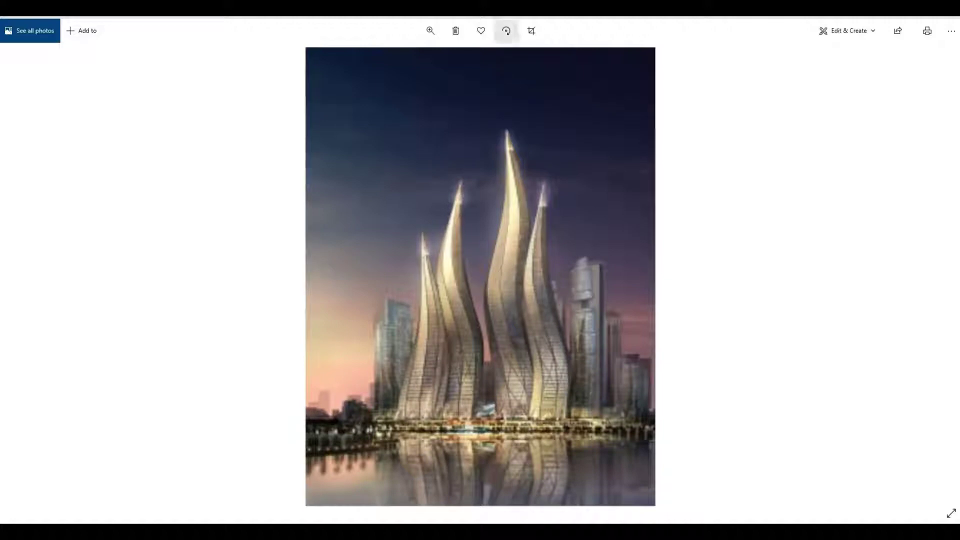
# Leave the twisting-towers reference photo and return to Revit's New Project dialog
pyautogui.hotkey('alt', 'Tab')
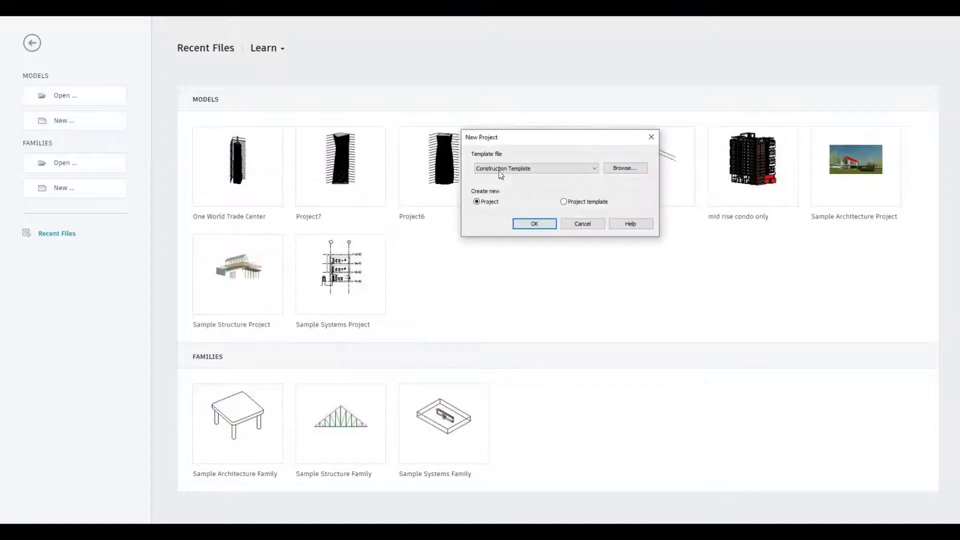
# Start a new Architectural Template project and view its South elevation with Level 1 and Level 2
pyautogui.click(500, 169)
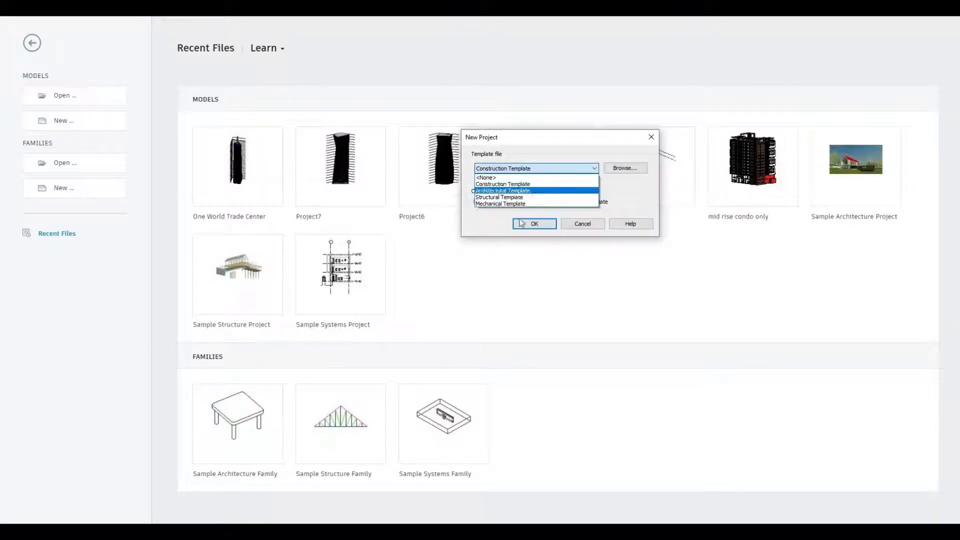
pyautogui.click(498, 191)
pyautogui.click(531, 223)
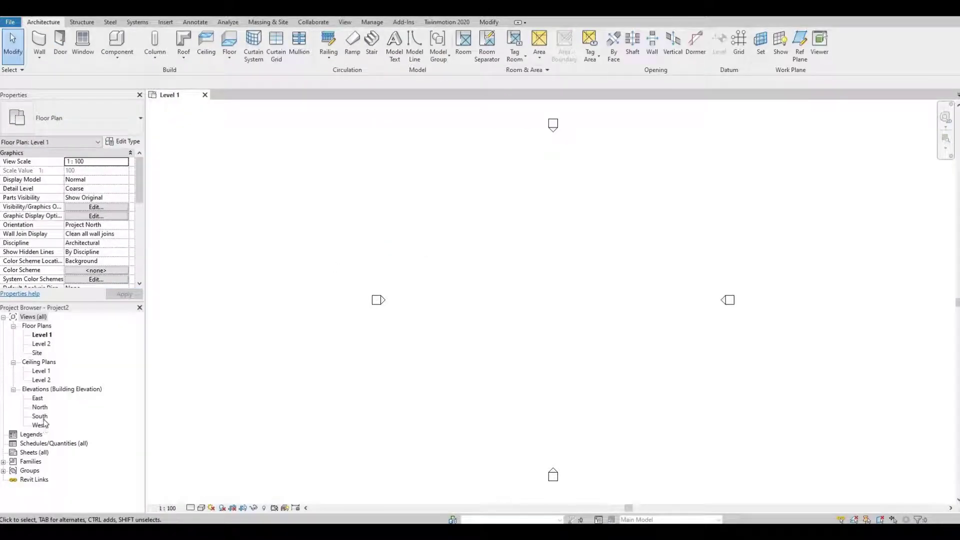
pyautogui.doubleClick(40, 416)
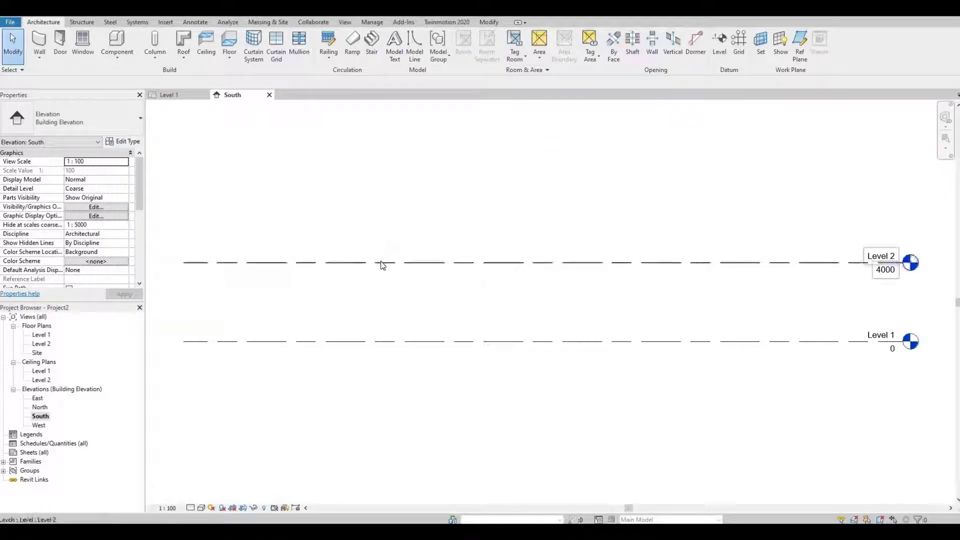
# Array Level 2 upward into 19 levels spaced 4000 apart, reaching Level 20 at 76000
pyautogui.click(383, 248)
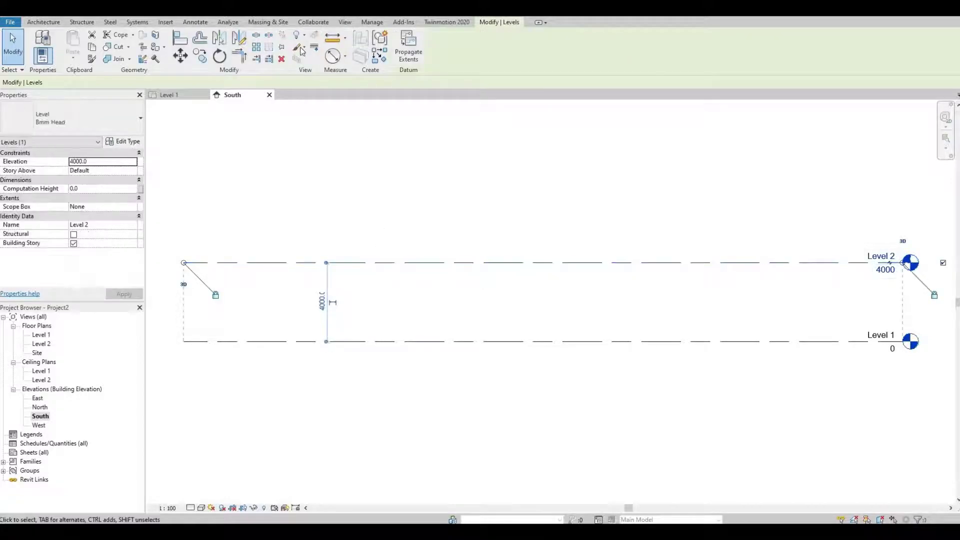
pyautogui.click(256, 47)
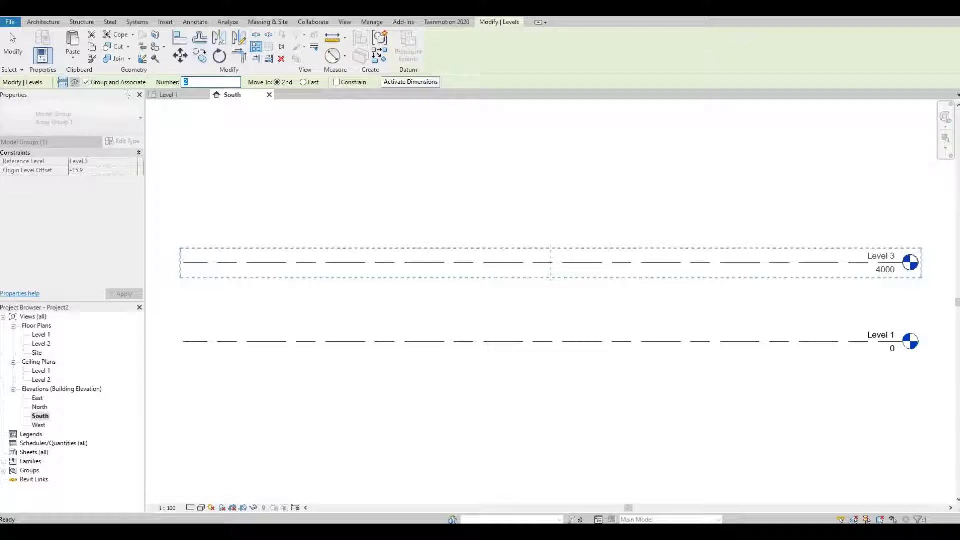
pyautogui.click(461, 262)
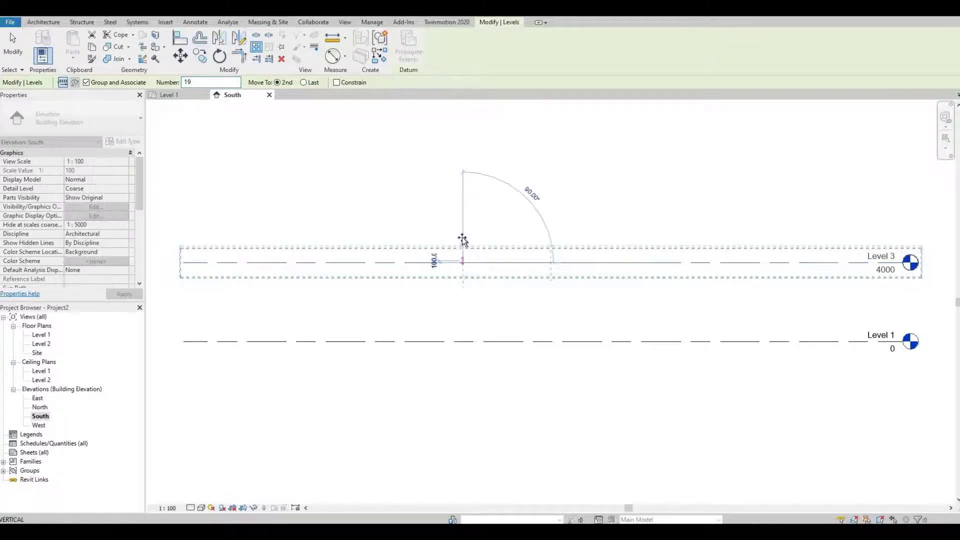
pyautogui.click(465, 185)
pyautogui.scroll(-3, 439, 355)
pyautogui.press('Return')
pyautogui.scroll(-2, 501, 457)
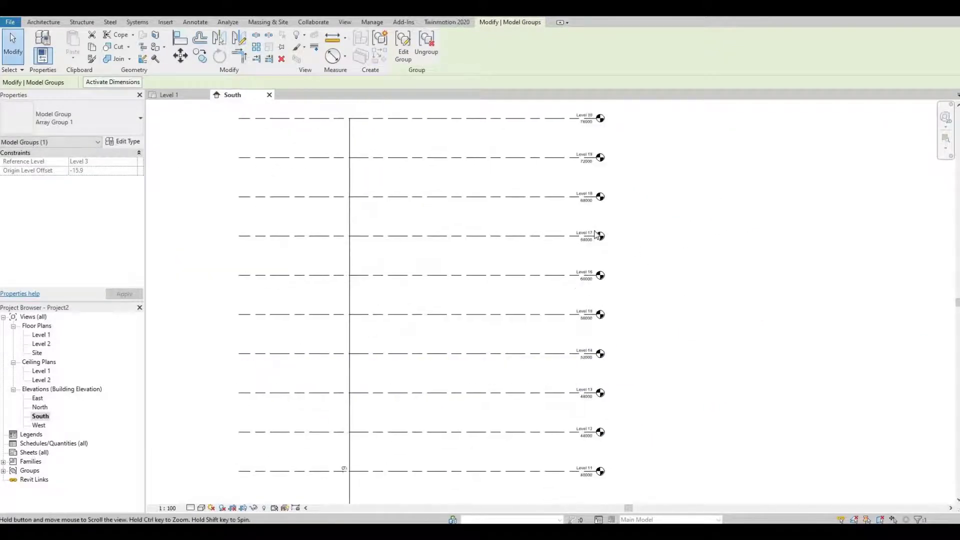
pyautogui.scroll(5, 577, 197)
pyautogui.scroll(-4, 562, 208)
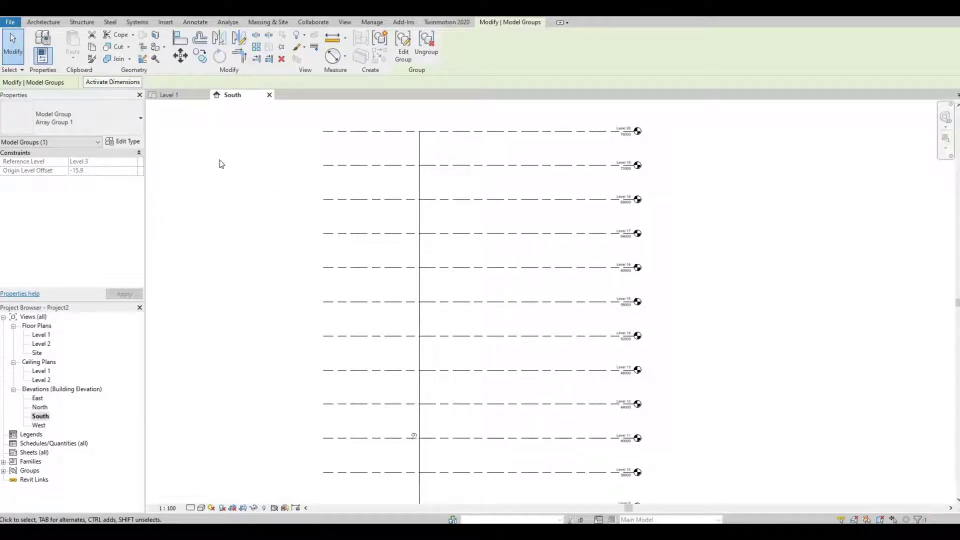
# Create Floor Plan views for all remaining levels up to Level 20, then open Level 1
pyautogui.click(345, 22)
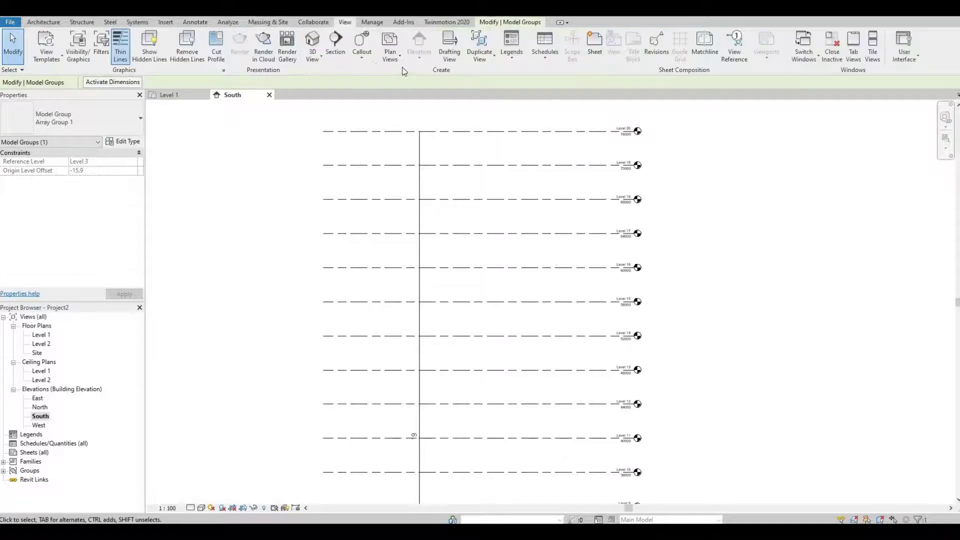
pyautogui.click(390, 56)
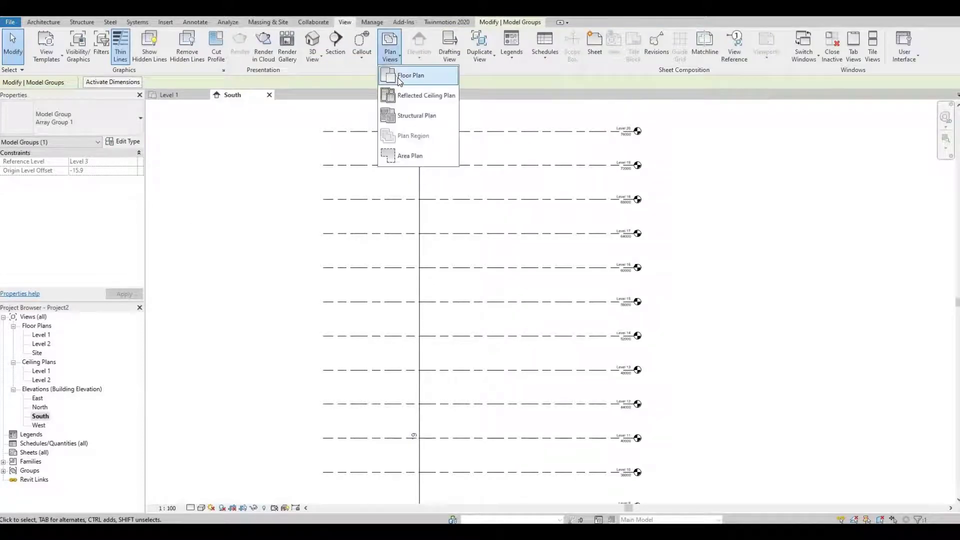
pyautogui.click(402, 76)
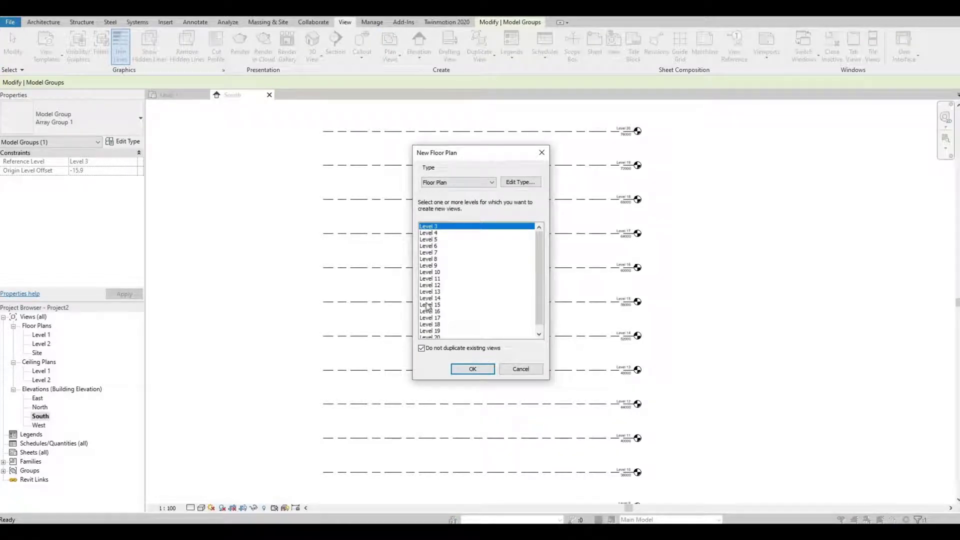
pyautogui.scroll(-1, 438, 304)
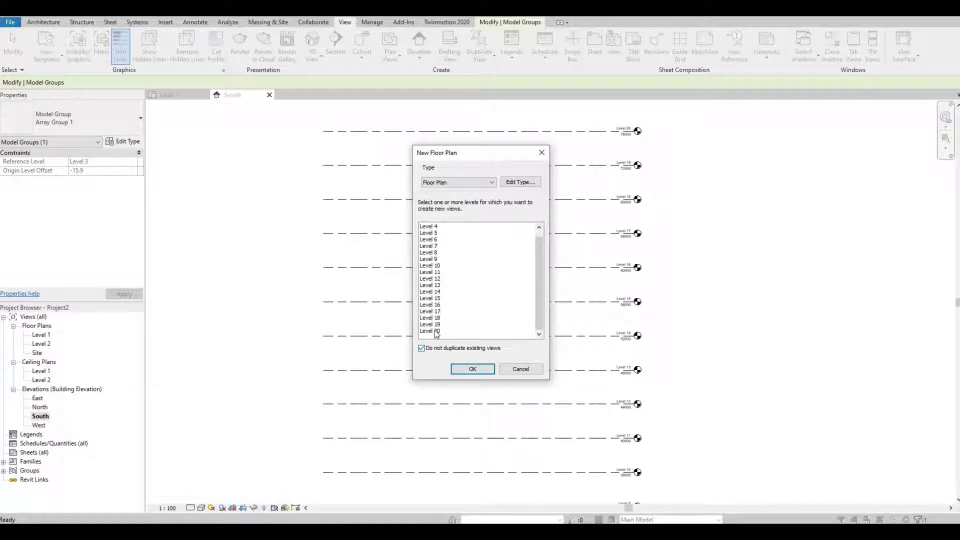
pyautogui.keyDown('shift'); pyautogui.click(436, 331); pyautogui.keyUp('shift')
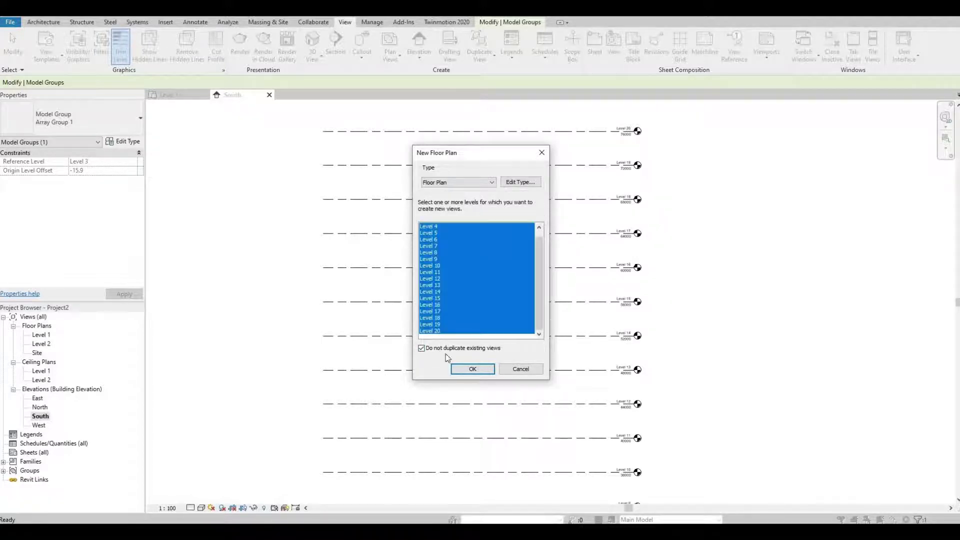
pyautogui.click(475, 369)
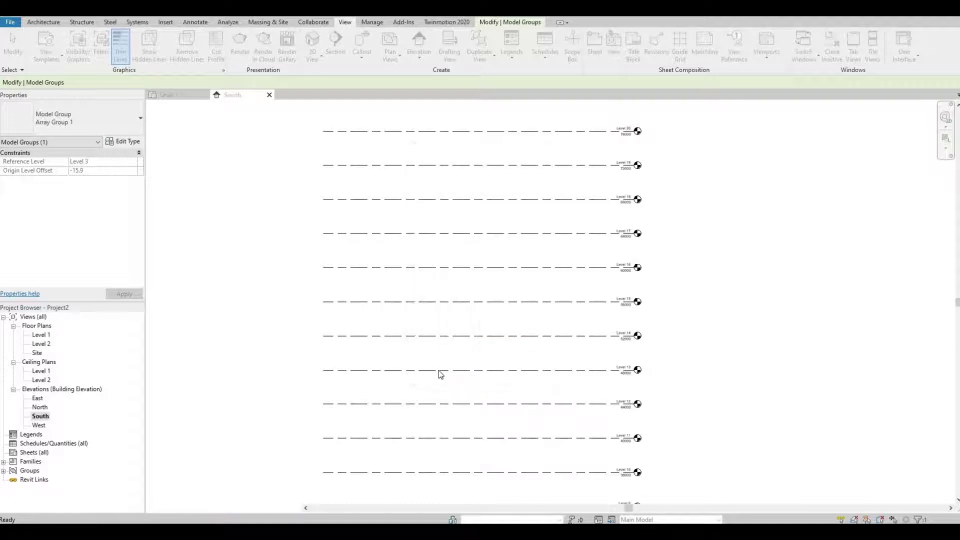
pyautogui.doubleClick(42, 335)
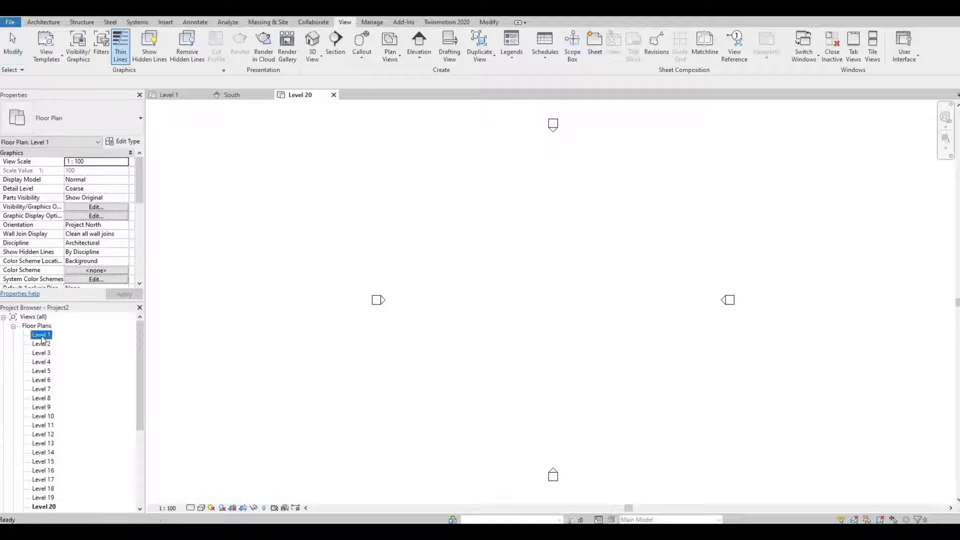
# Create an in-place mass called Mass 1 and recentre the Level 1 plan
pyautogui.click(264, 23)
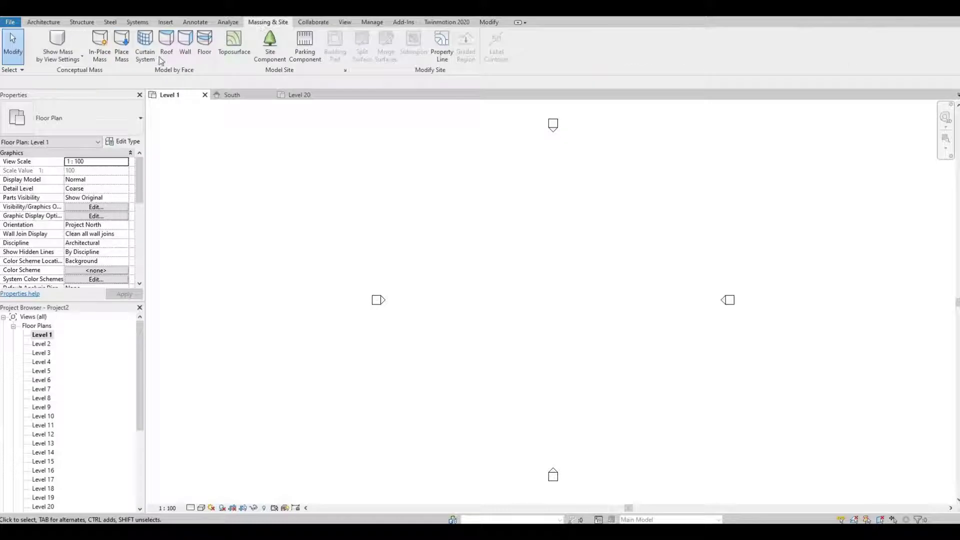
pyautogui.click(103, 59)
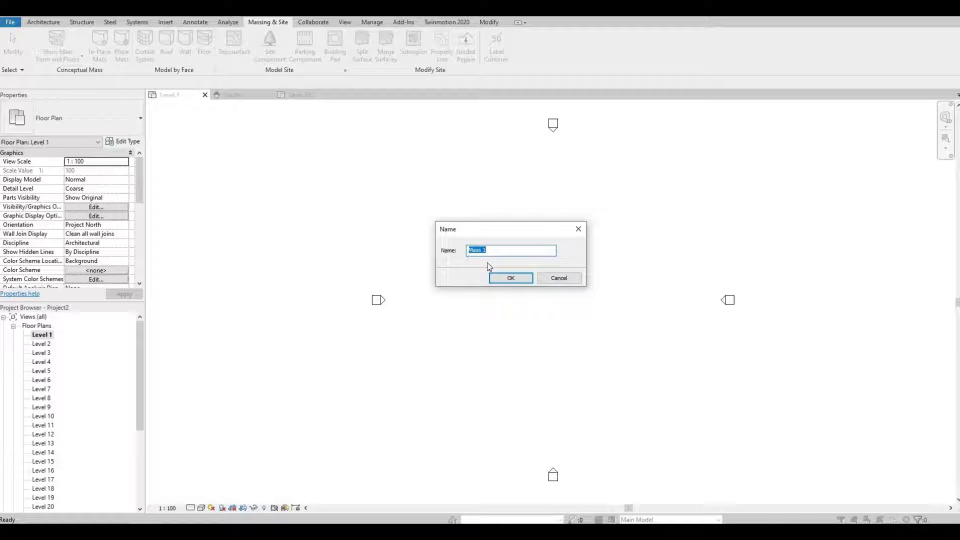
pyautogui.click(508, 279)
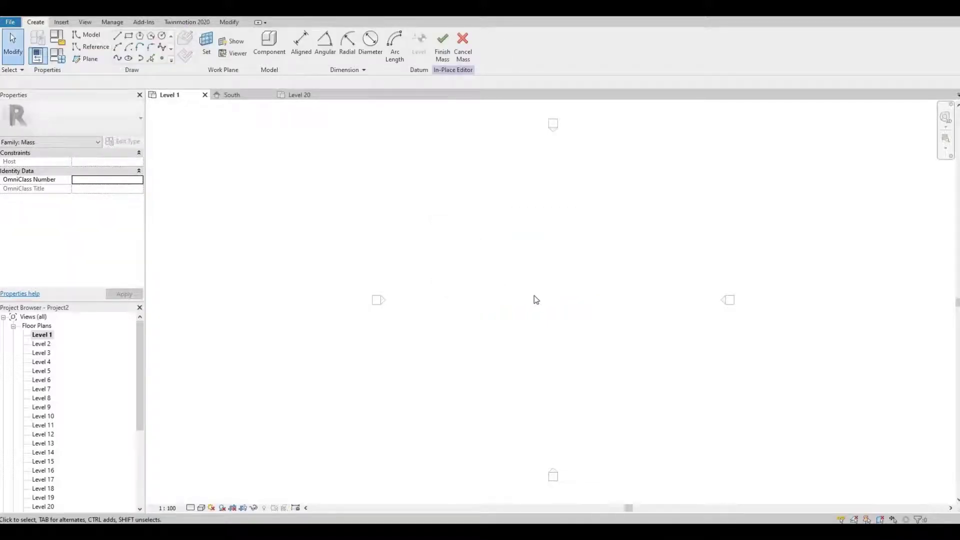
pyautogui.moveTo(488, 295); pyautogui.dragTo(425, 286, button='middle')
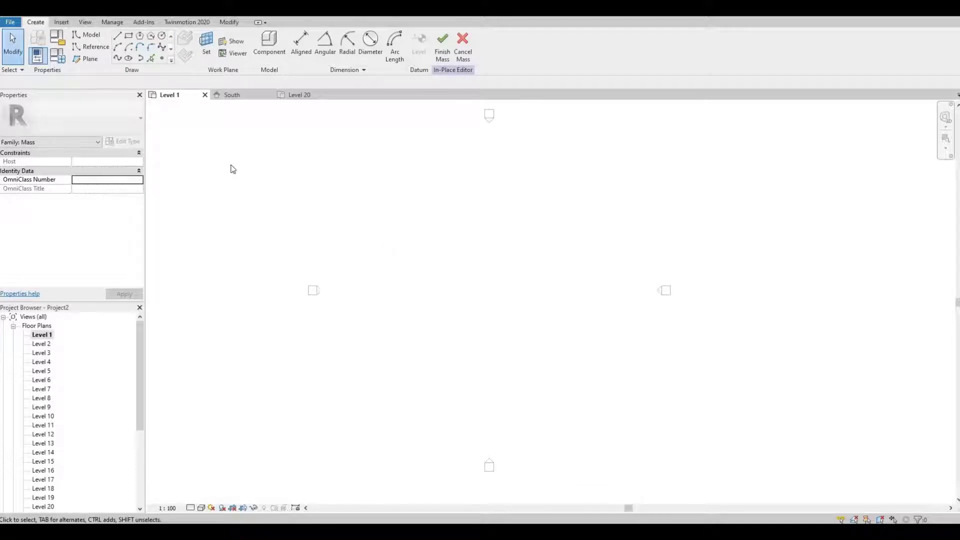
# Draw a six-sided inscribed polygon with 10000 sides at the plan centre and select its chain
pyautogui.click(140, 36)
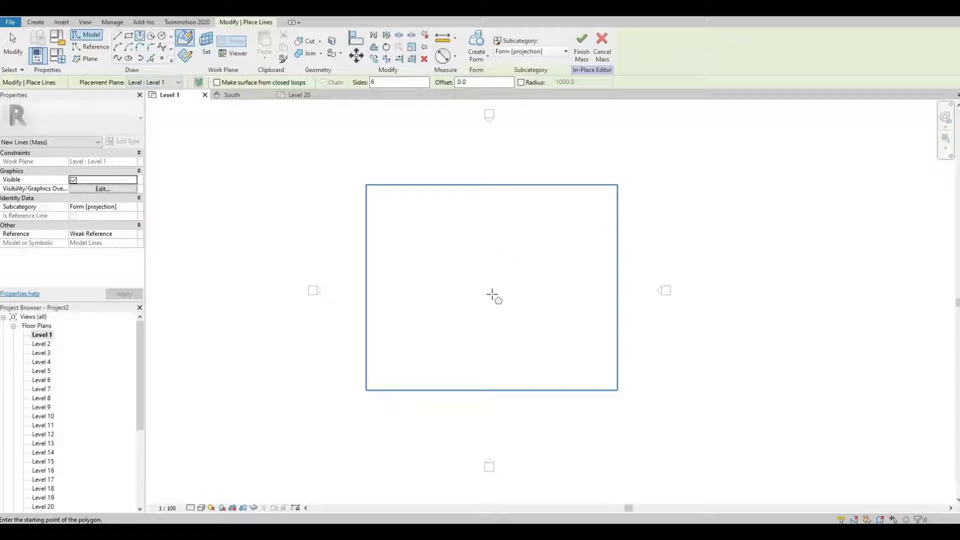
pyautogui.click(492, 295)
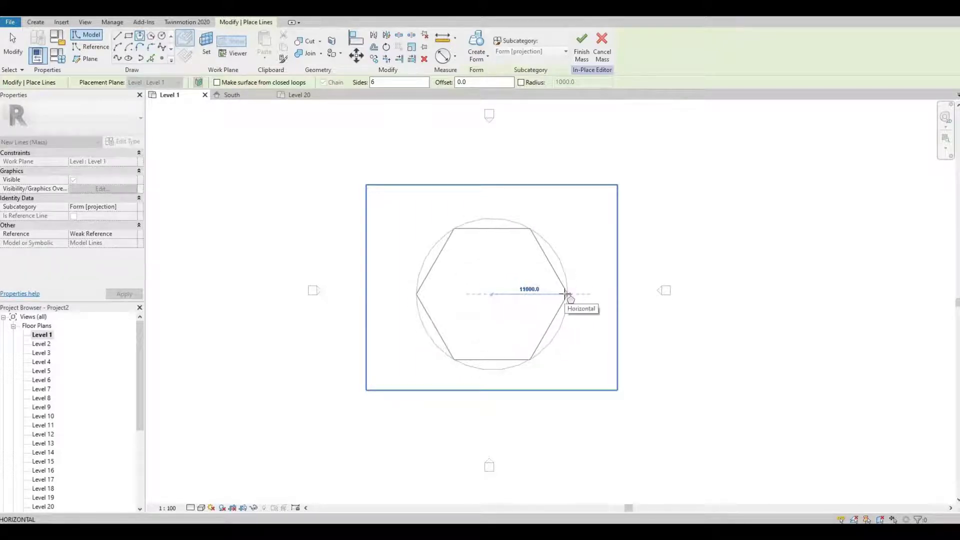
pyautogui.click(567, 294)
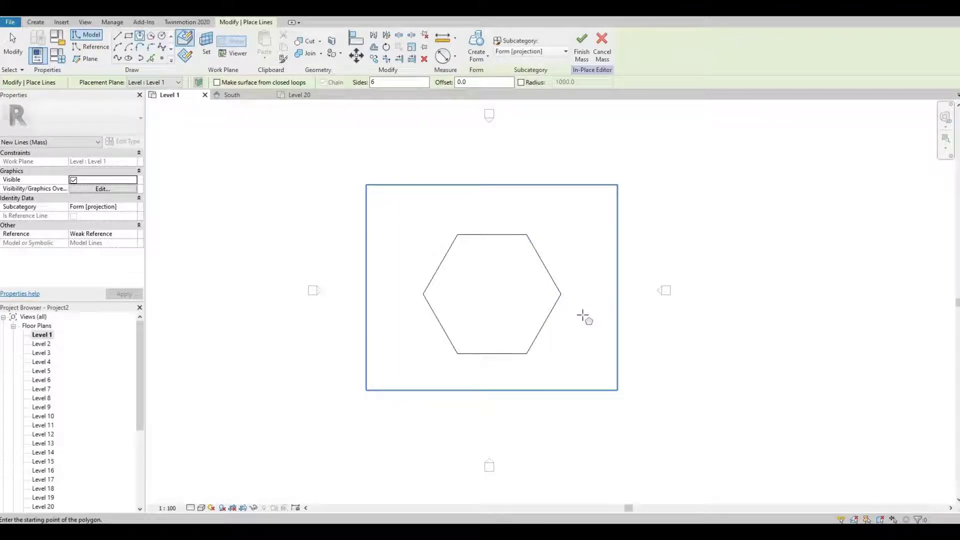
pyautogui.press('Escape')
pyautogui.press('Escape')
pyautogui.press('Tab')
pyautogui.click(535, 344)
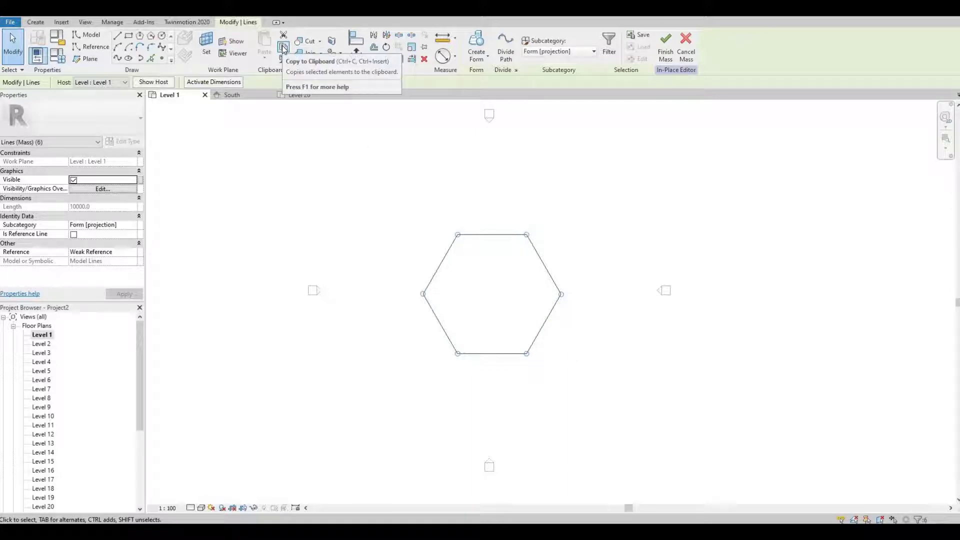
# Copy the hexagon and paste it aligned onto Level 4 and Level 8
pyautogui.click(283, 48)
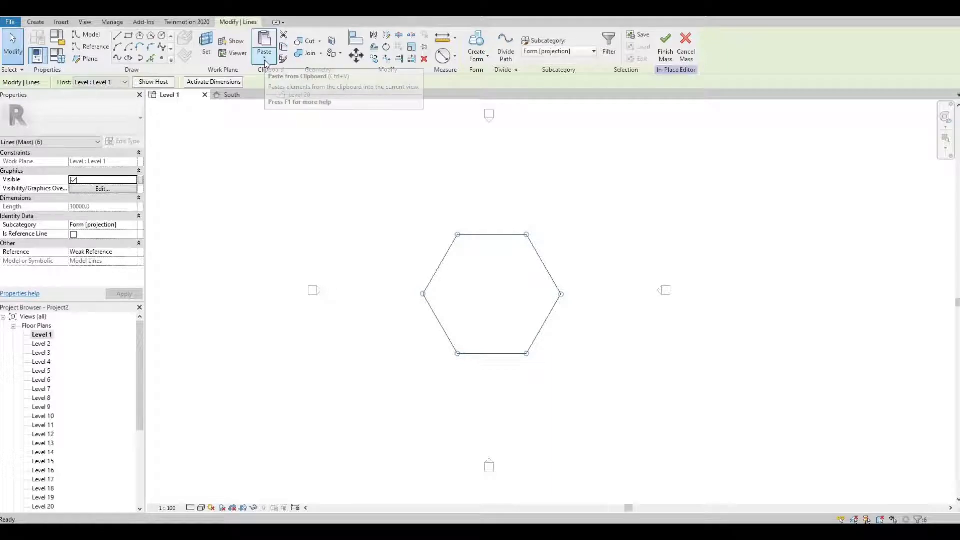
pyautogui.click(265, 59)
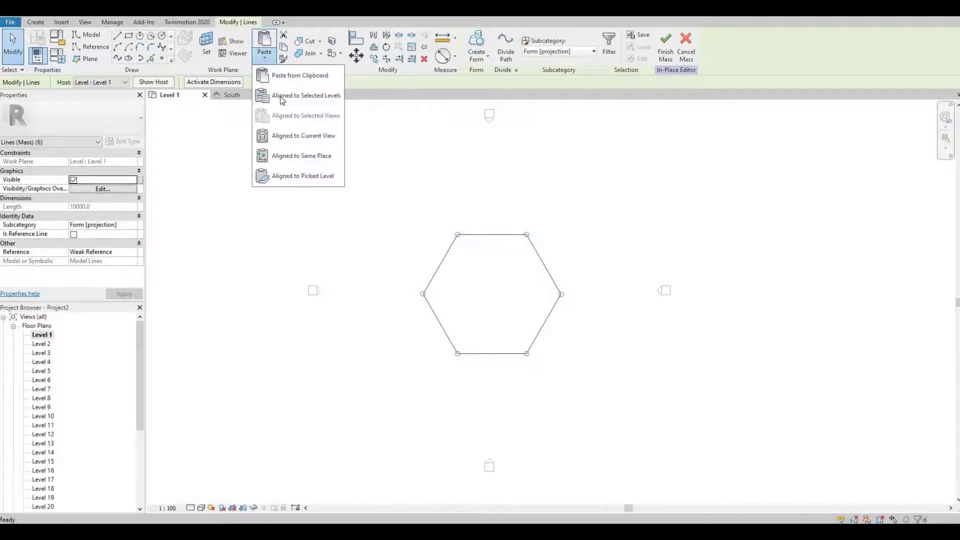
pyautogui.click(323, 98)
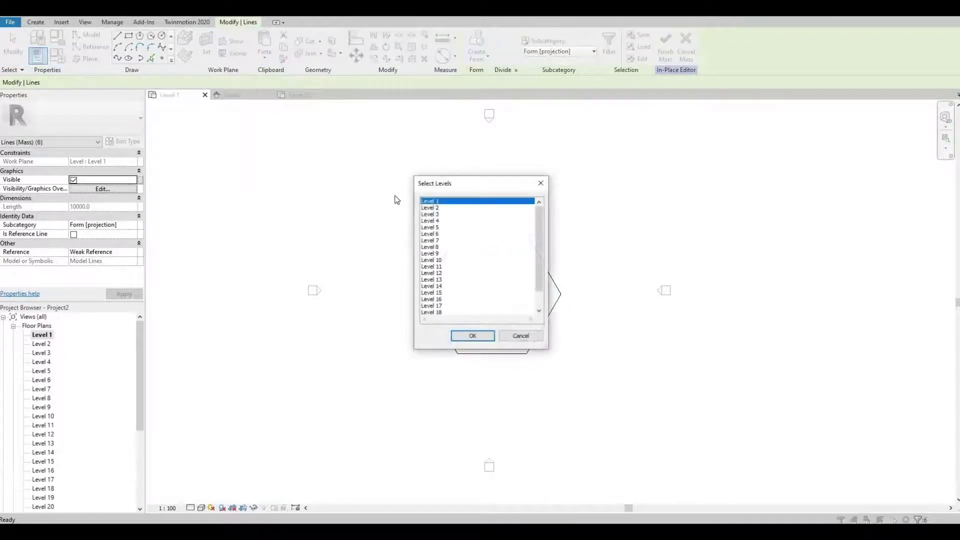
pyautogui.click(431, 221)
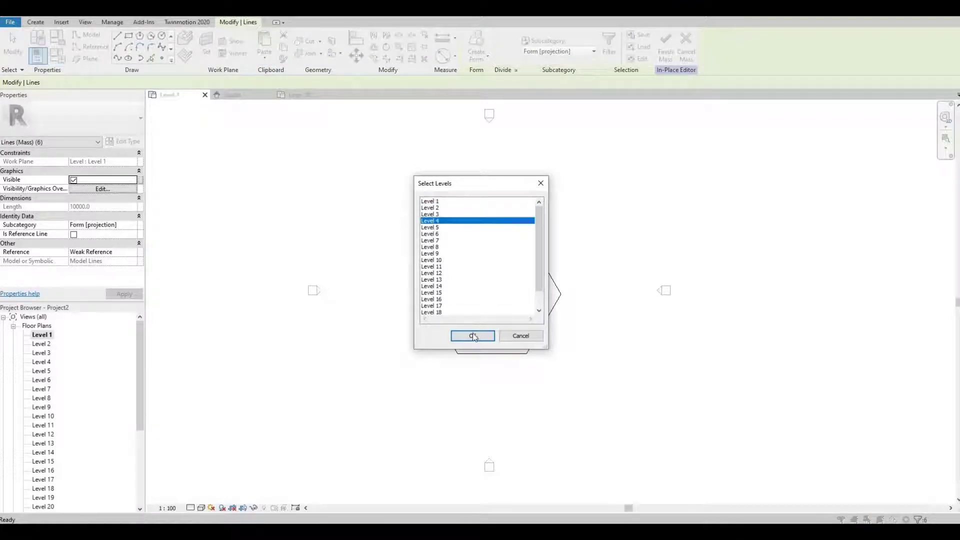
pyautogui.click(473, 335)
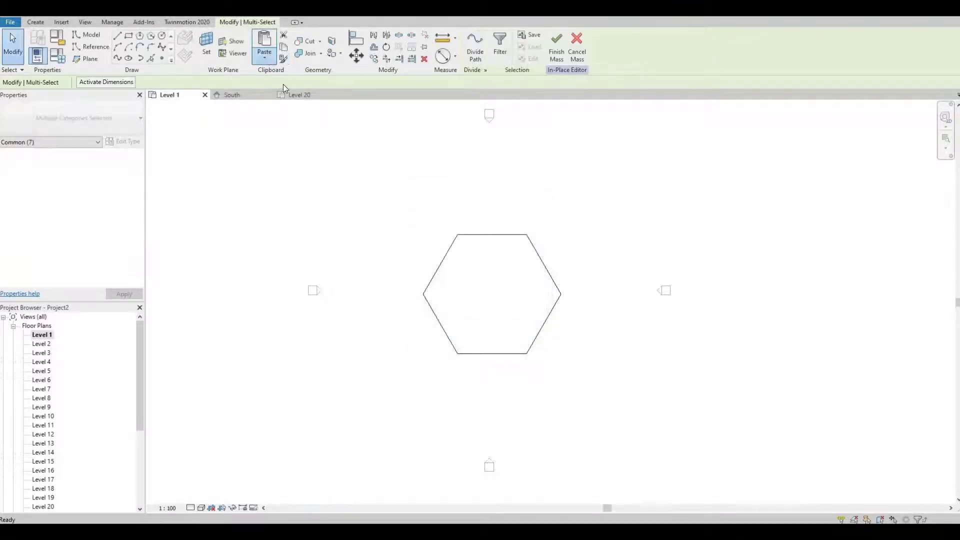
pyautogui.click(265, 58)
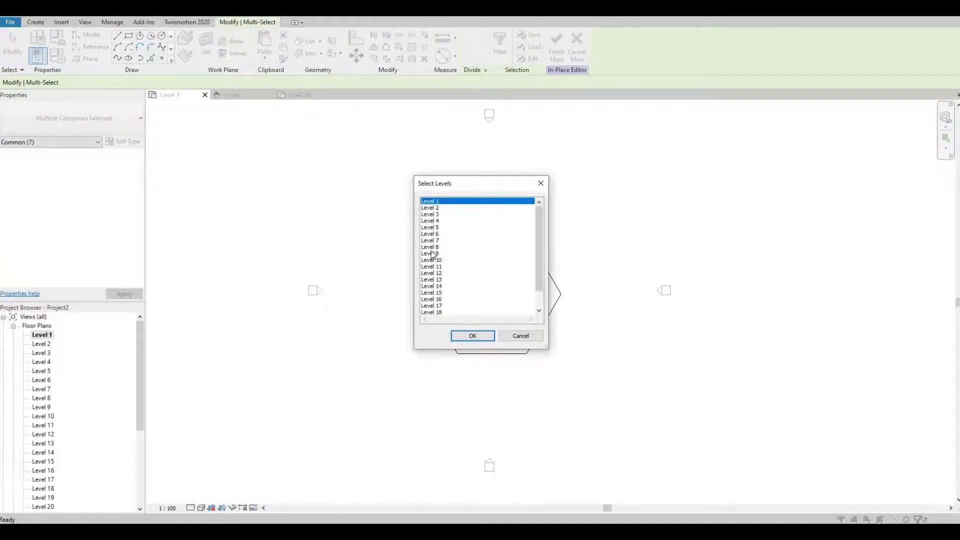
pyautogui.click(431, 247)
pyautogui.click(473, 336)
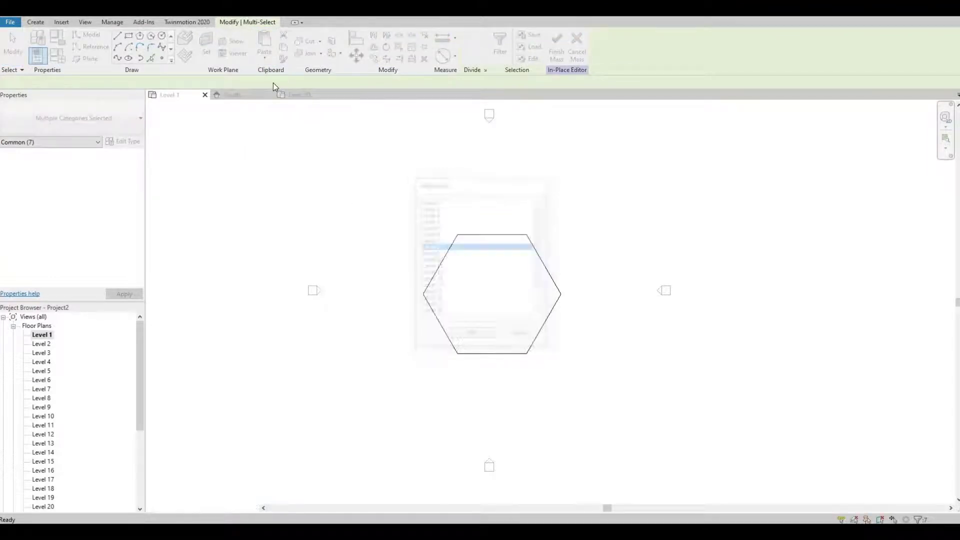
# Paste further aligned hexagon copies onto Level 12, Level 16 and Level 20
pyautogui.click(264, 56)
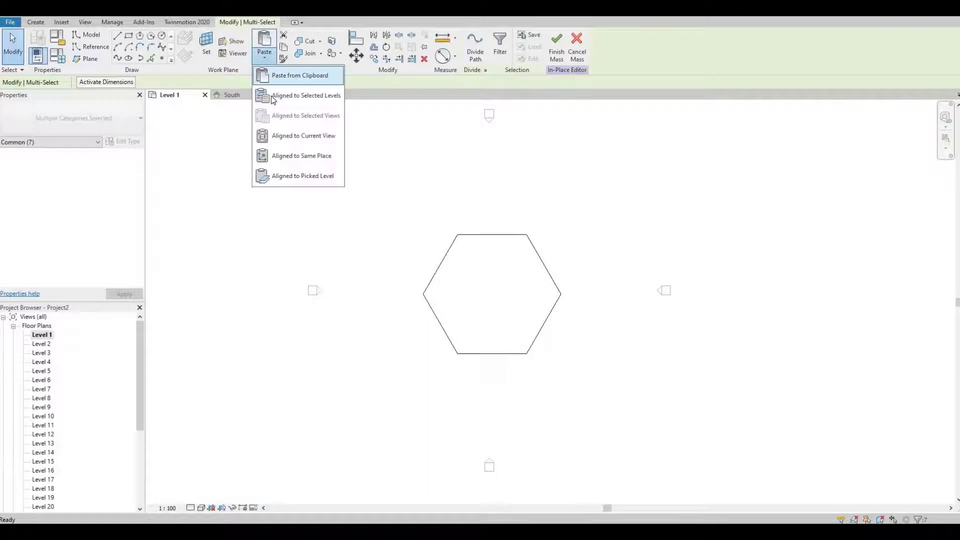
pyautogui.press('Return')
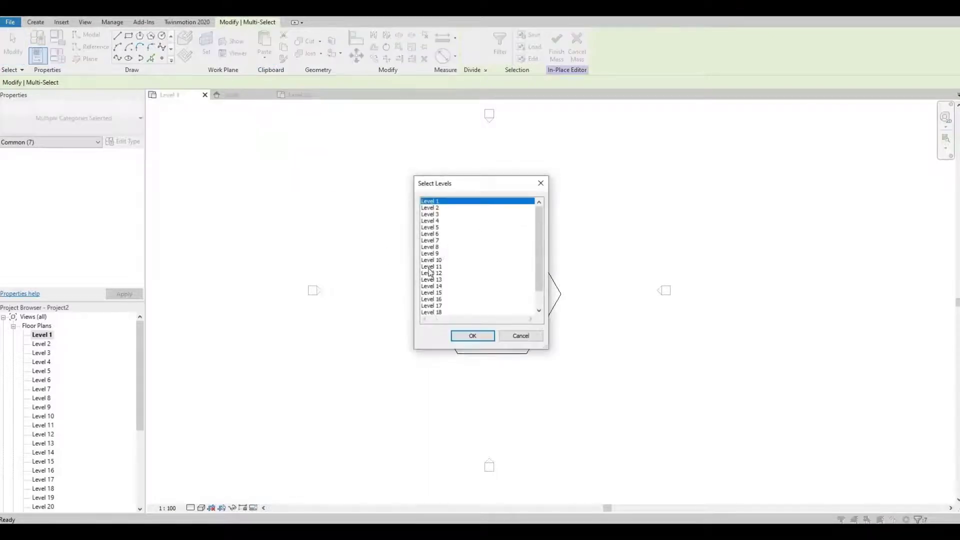
pyautogui.click(431, 272)
pyautogui.click(462, 335)
pyautogui.click(265, 57)
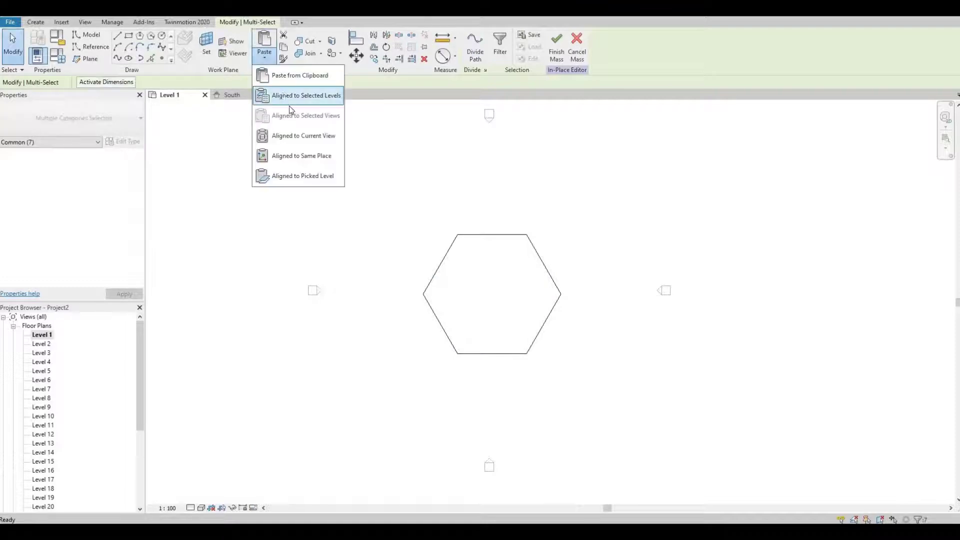
pyautogui.click(284, 97)
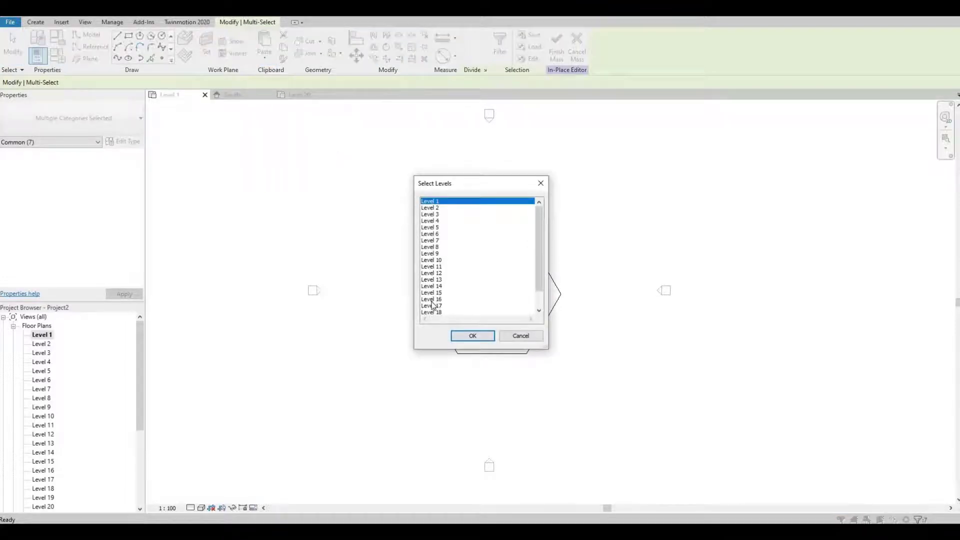
pyautogui.click(465, 335)
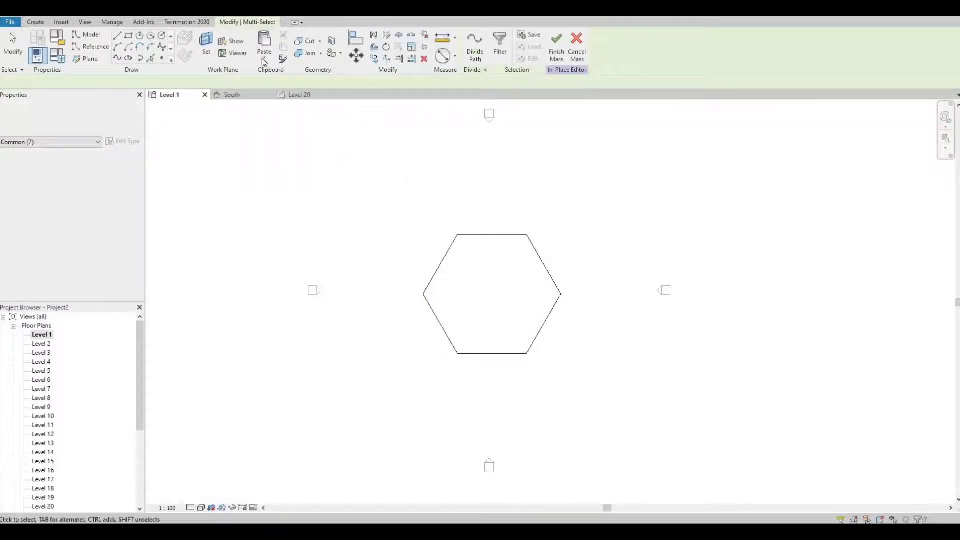
pyautogui.click(265, 57)
pyautogui.click(284, 96)
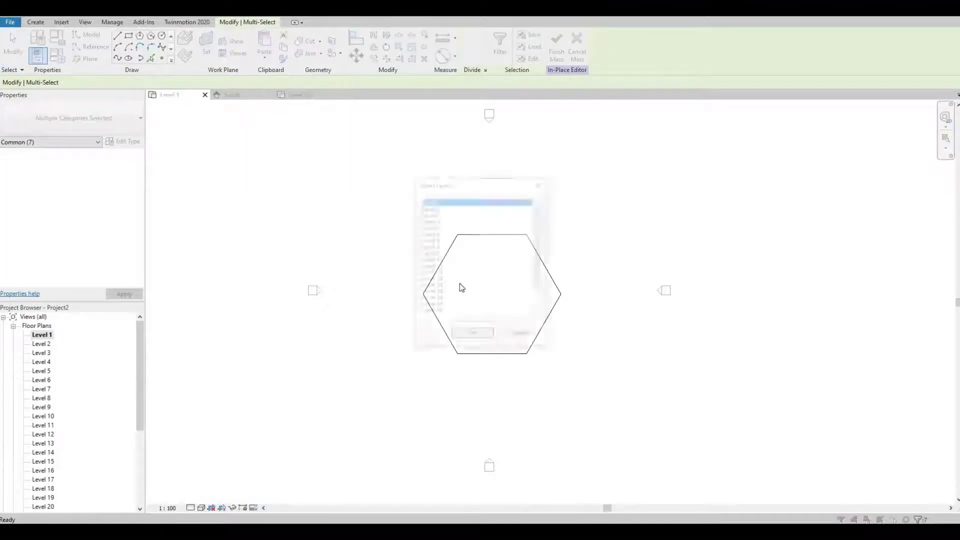
pyautogui.scroll(-1, 442, 315)
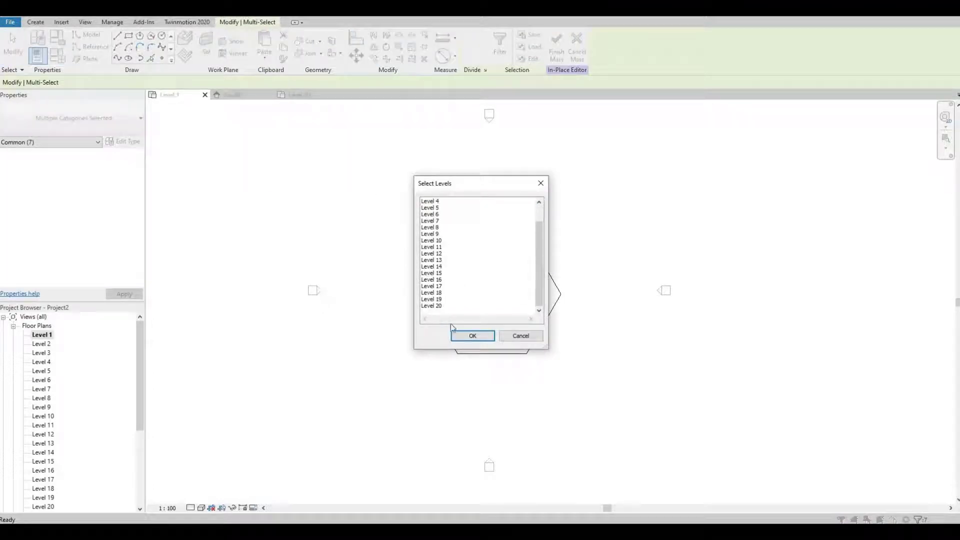
pyautogui.press('End')
pyautogui.click(472, 336)
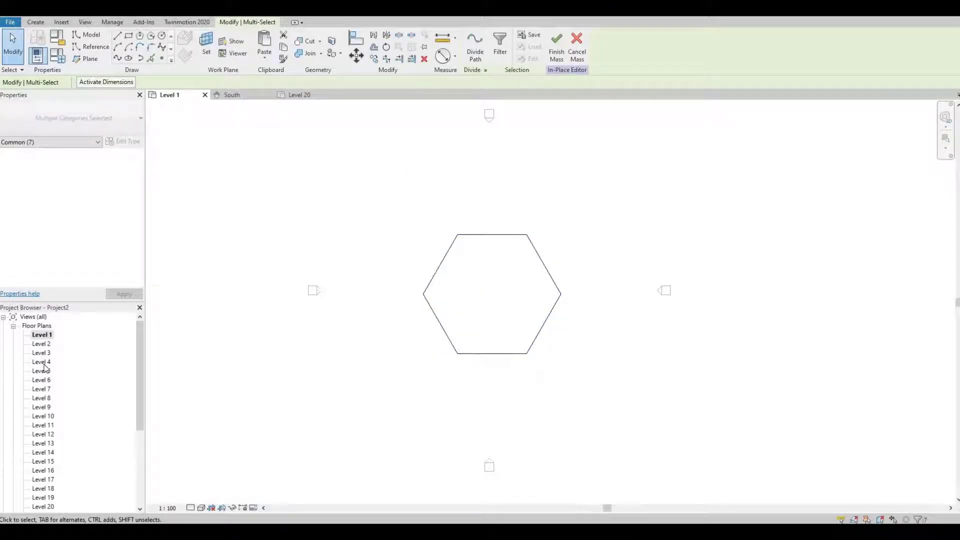
# On Level 4, scale the hexagon about its centre to 8162.7 sides and rotate it 25°
pyautogui.doubleClick(42, 362)
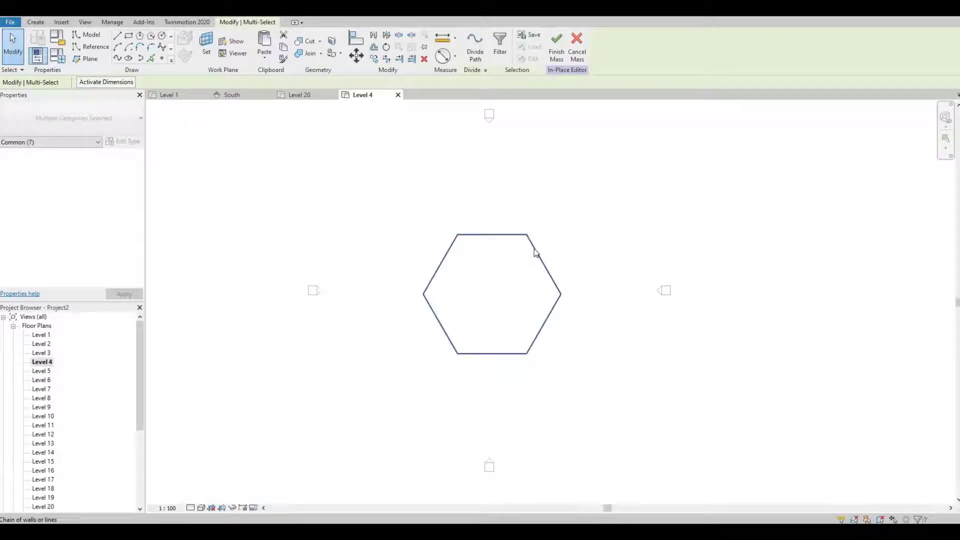
pyautogui.click(535, 253)
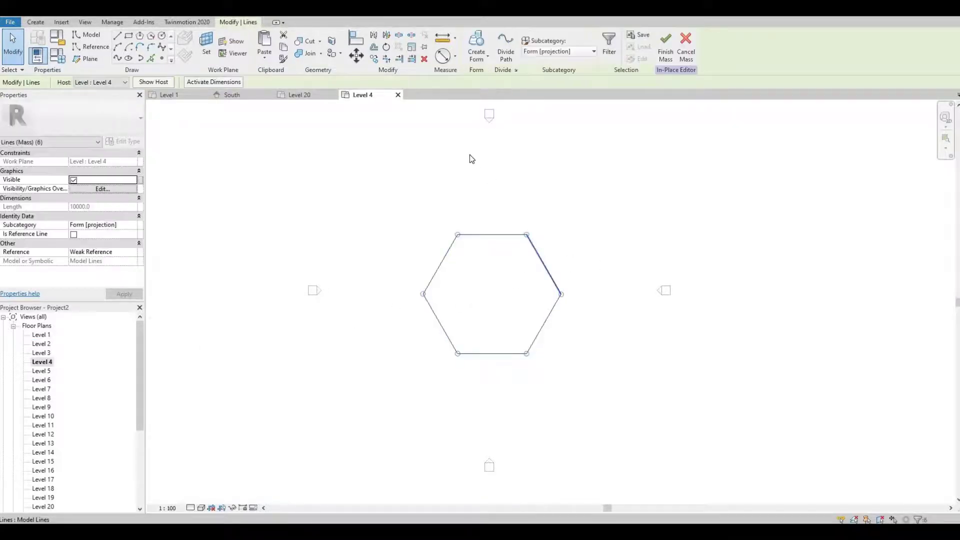
pyautogui.click(411, 48)
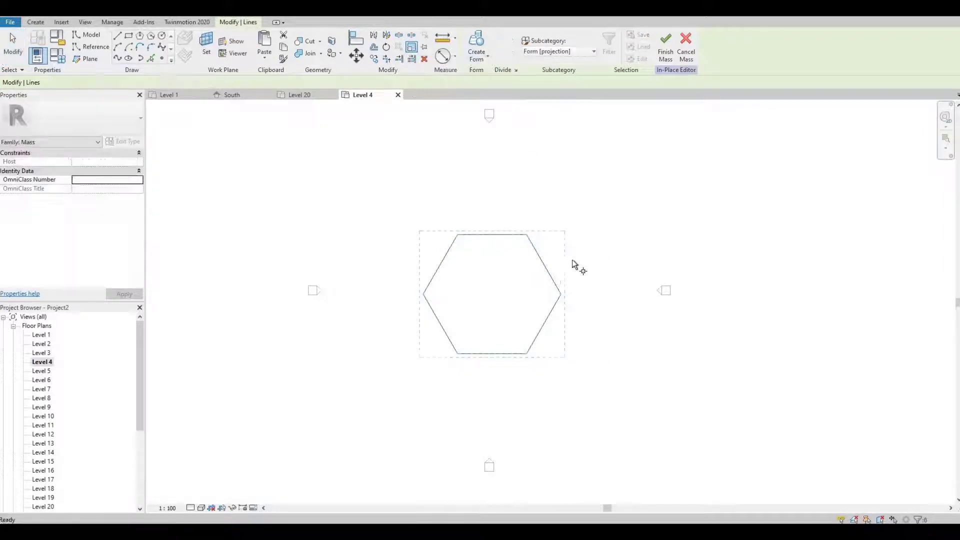
pyautogui.click(493, 296)
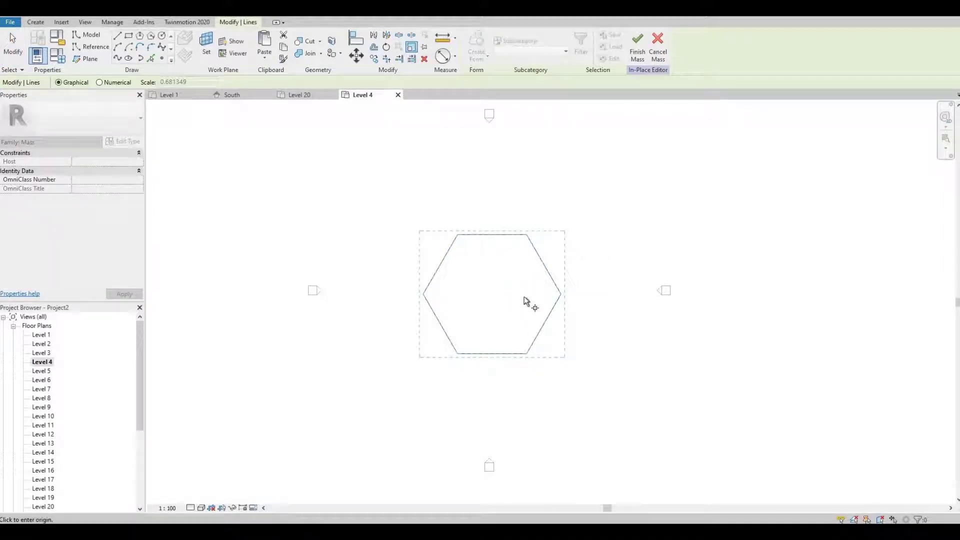
pyautogui.click(559, 296)
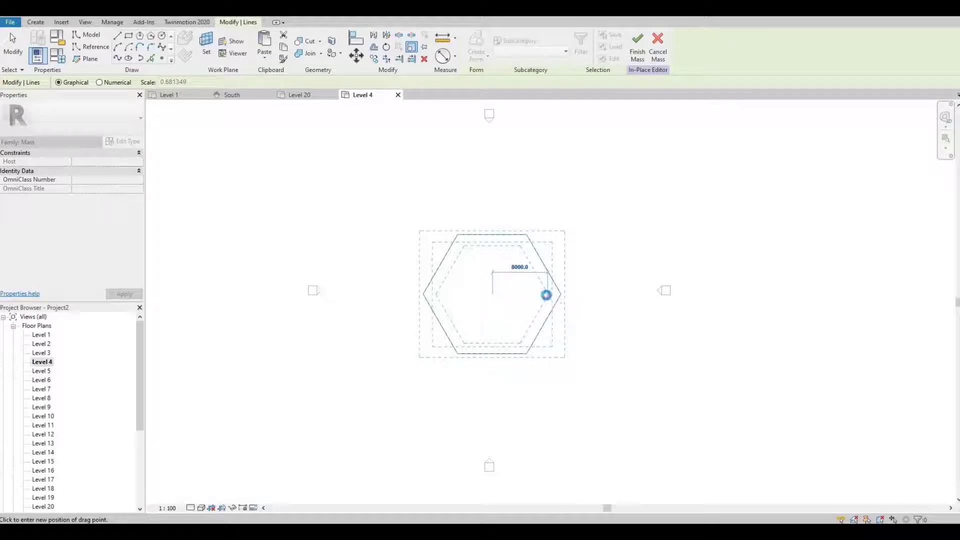
pyautogui.click(548, 295)
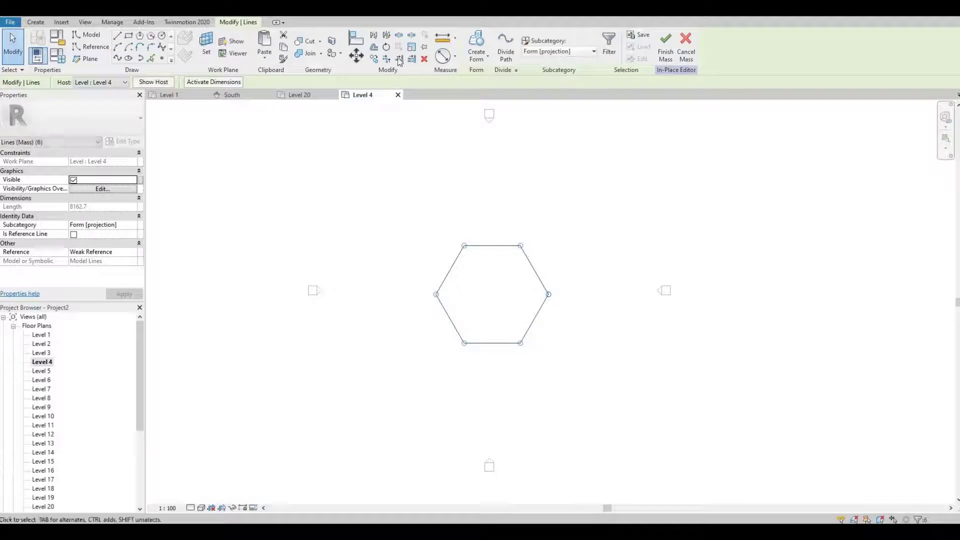
pyautogui.click(496, 170)
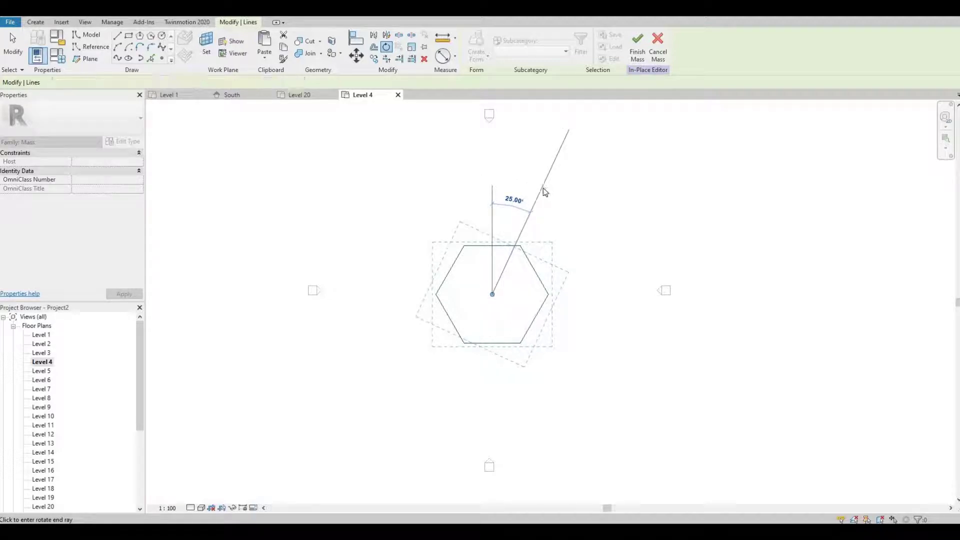
pyautogui.click(543, 190)
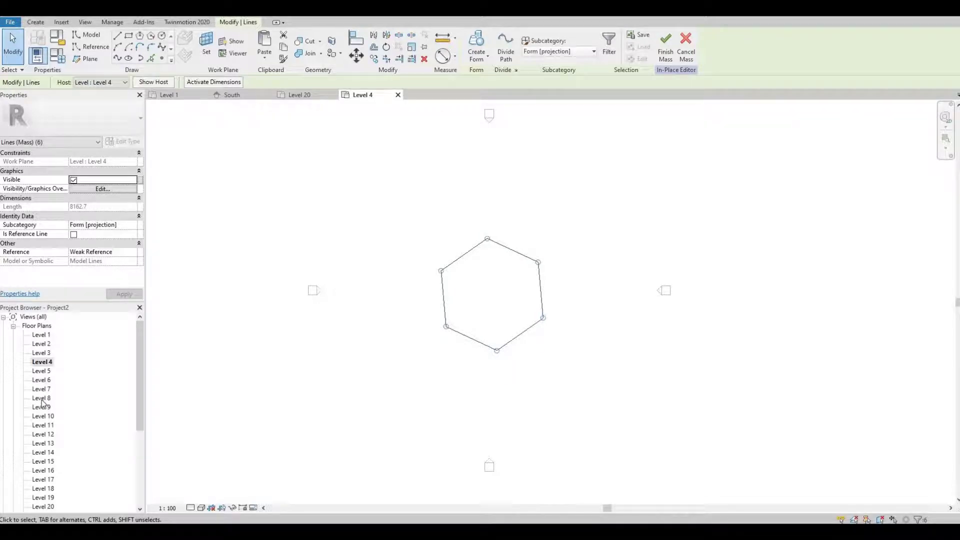
# On Level 8, scale the hexagon with RE to 6166.2 sides and rotate it about 50°
pyautogui.doubleClick(42, 399)
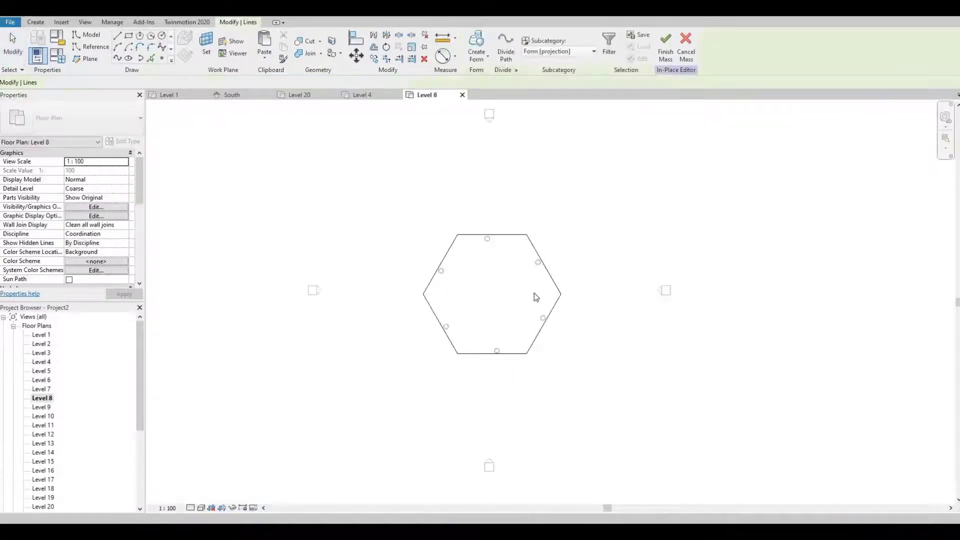
pyautogui.click(554, 289)
pyautogui.click(494, 235)
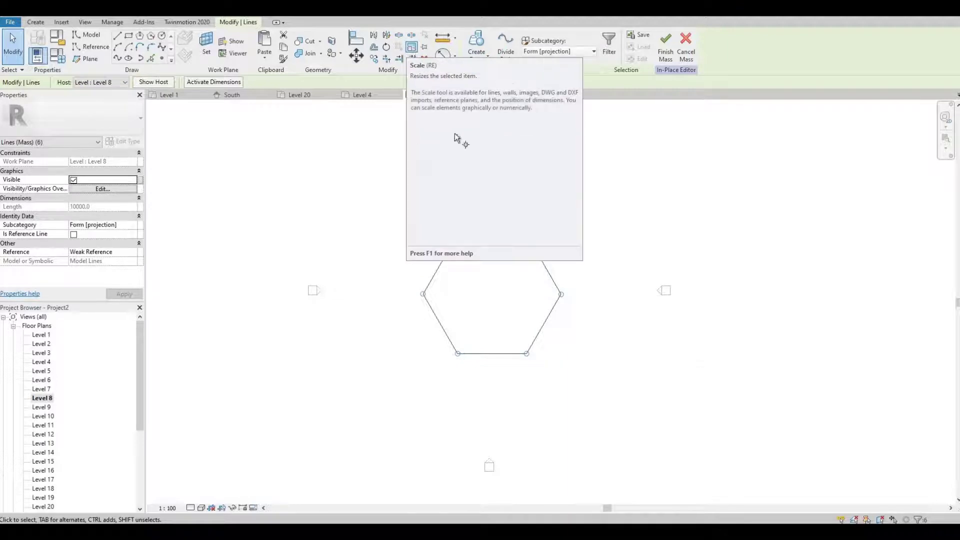
pyautogui.press('r')
pyautogui.press('e')
pyautogui.click(495, 291)
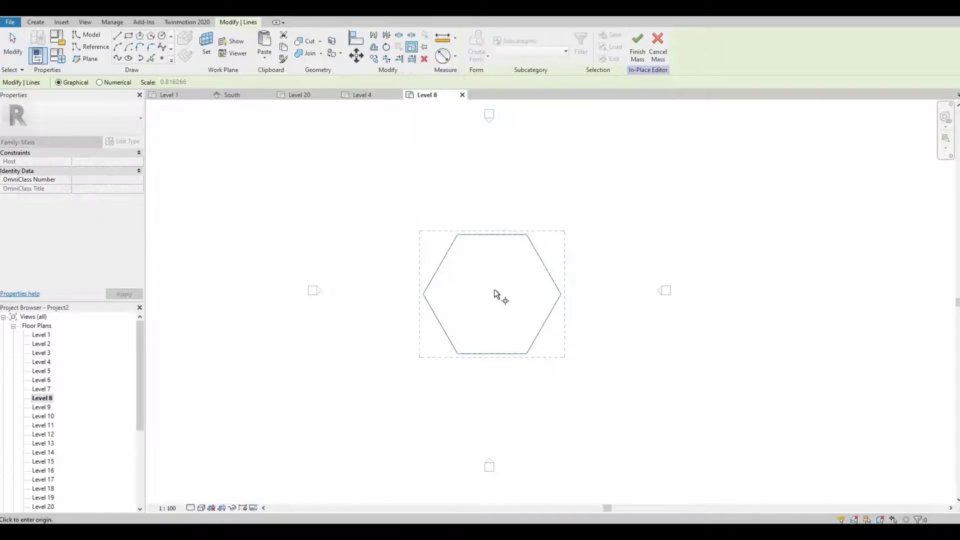
pyautogui.click(559, 292)
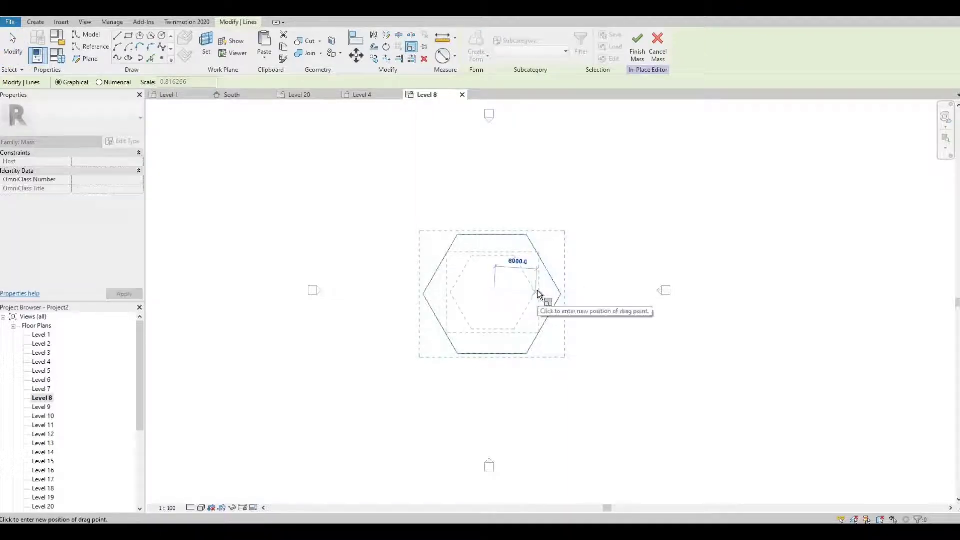
pyautogui.click(537, 291)
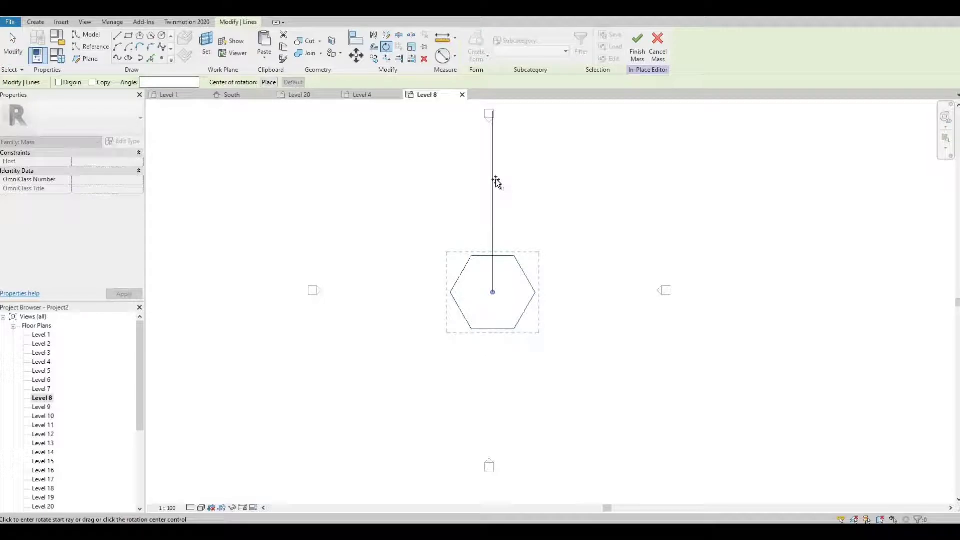
pyautogui.click(496, 180)
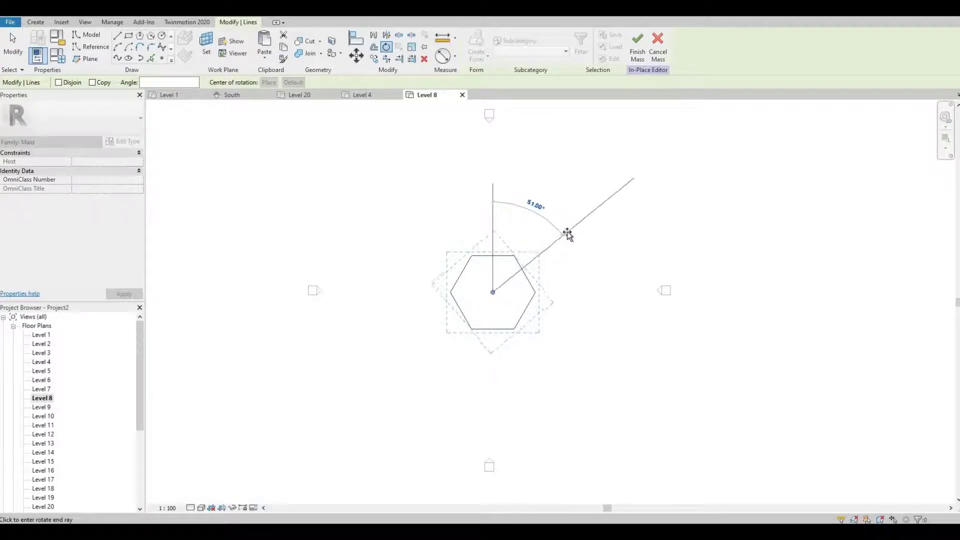
pyautogui.click(566, 232)
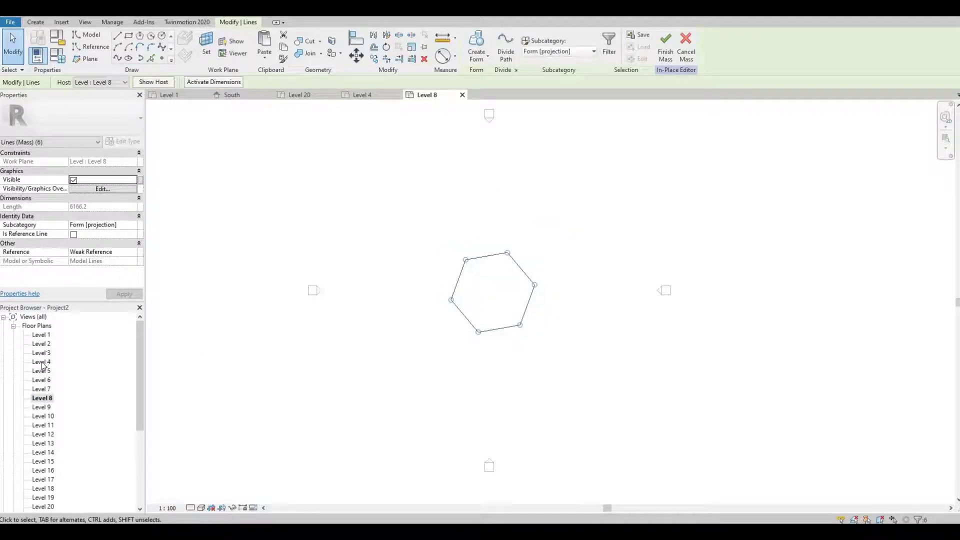
# Nudge the Level 4 hexagon lines slightly right and down with the arrow keys
pyautogui.doubleClick(41, 362)
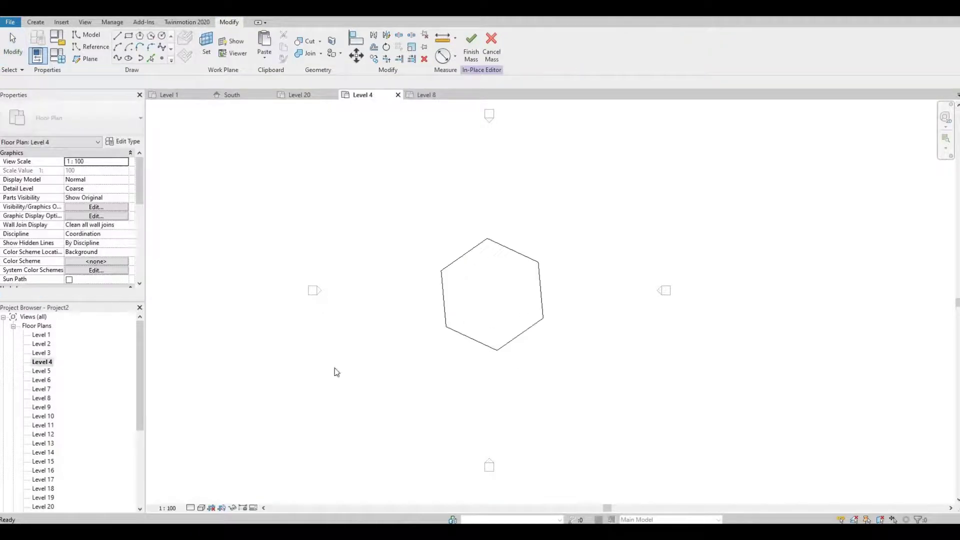
pyautogui.click(542, 324)
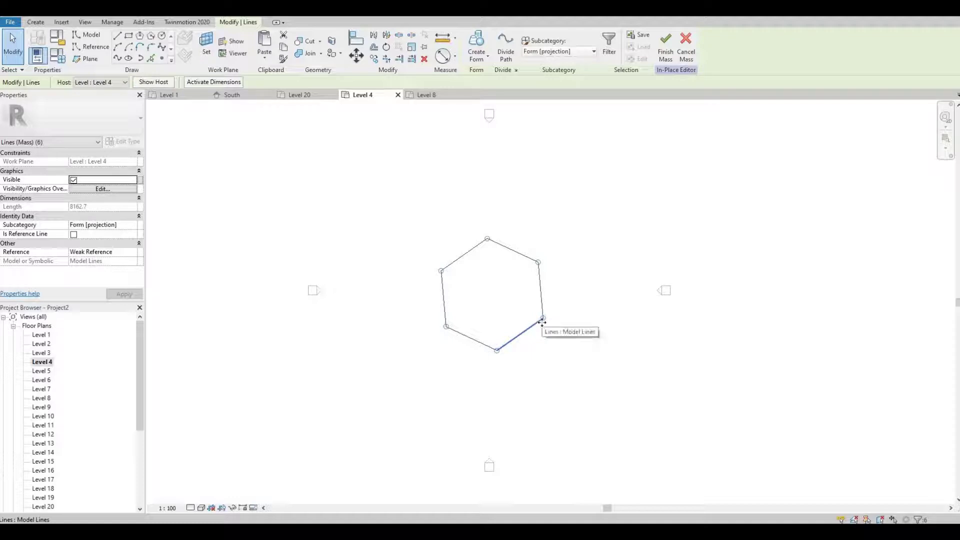
pyautogui.press('Right')
pyautogui.press('Right')
pyautogui.press('Right')
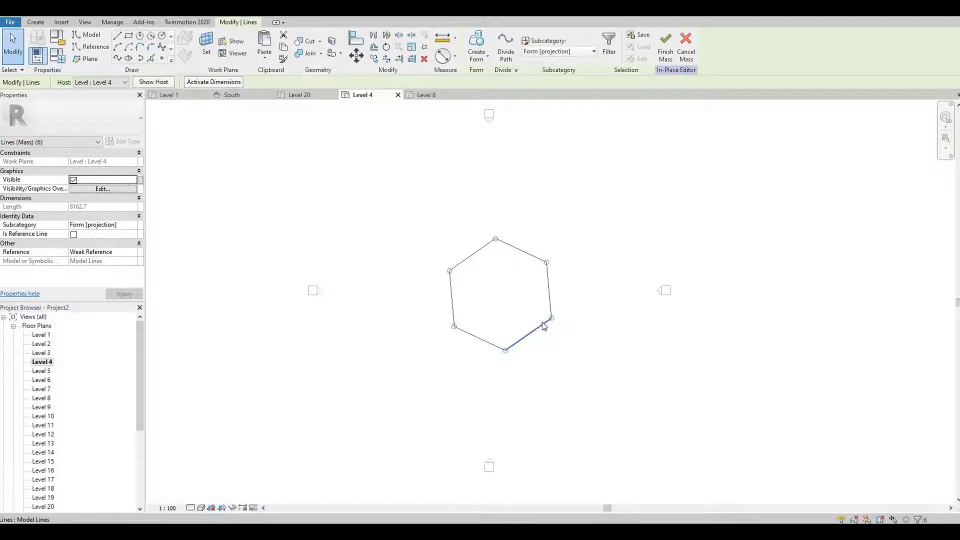
pyautogui.press('Down')
pyautogui.press('Down')
pyautogui.press('Right')
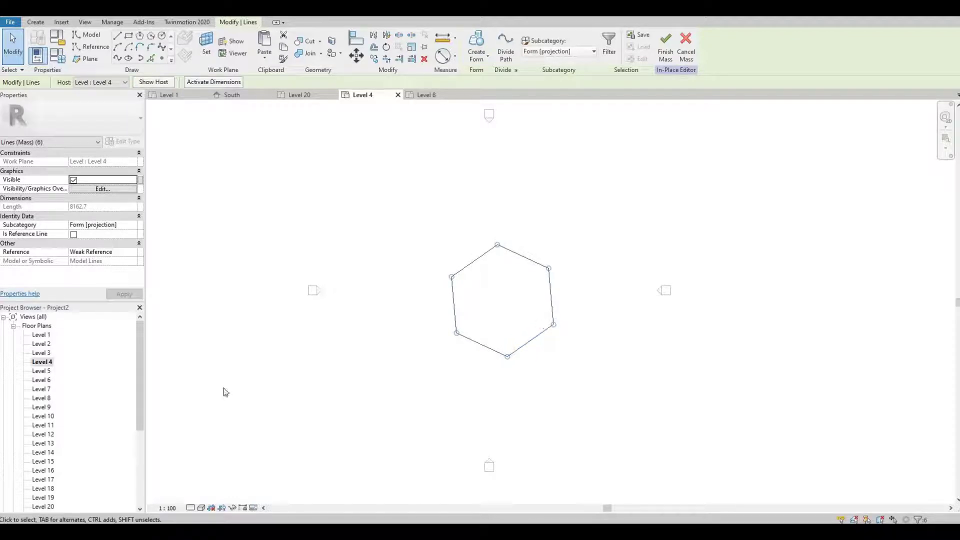
# Nudge the Level 8 hexagon slightly left and down
pyautogui.doubleClick(41, 399)
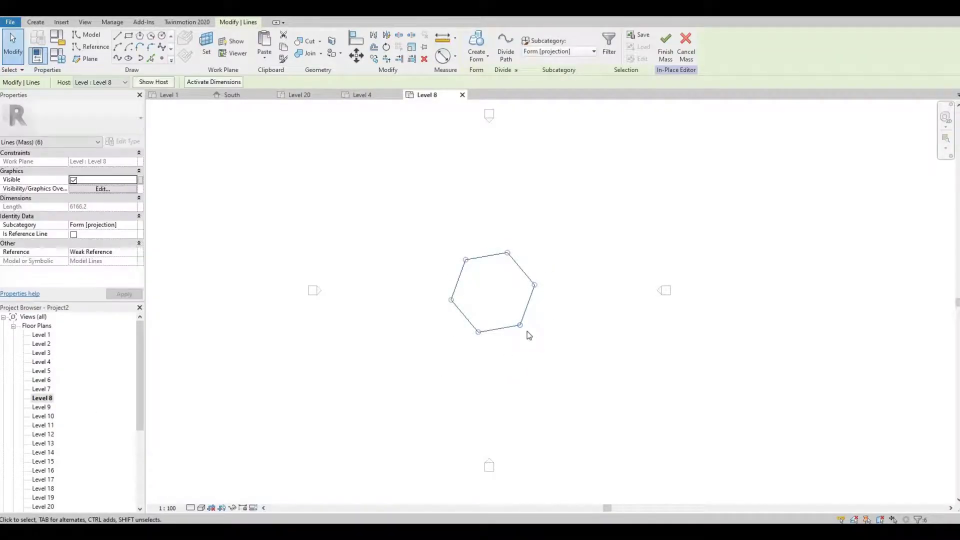
pyautogui.press('Down')
pyautogui.press('Down')
pyautogui.press('Right')
pyautogui.press('Left')
pyautogui.press('Left')
pyautogui.press('Down')
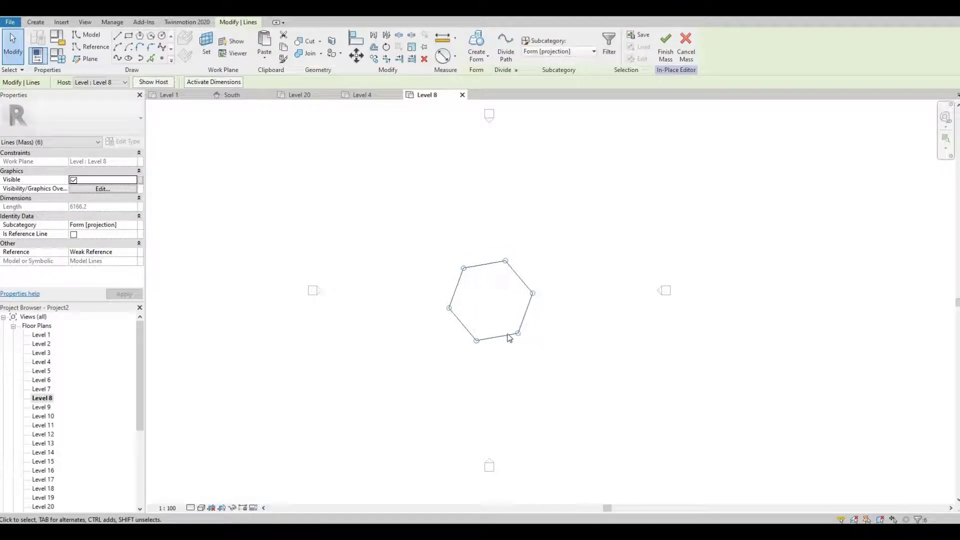
pyautogui.scroll(-1, 56, 429)
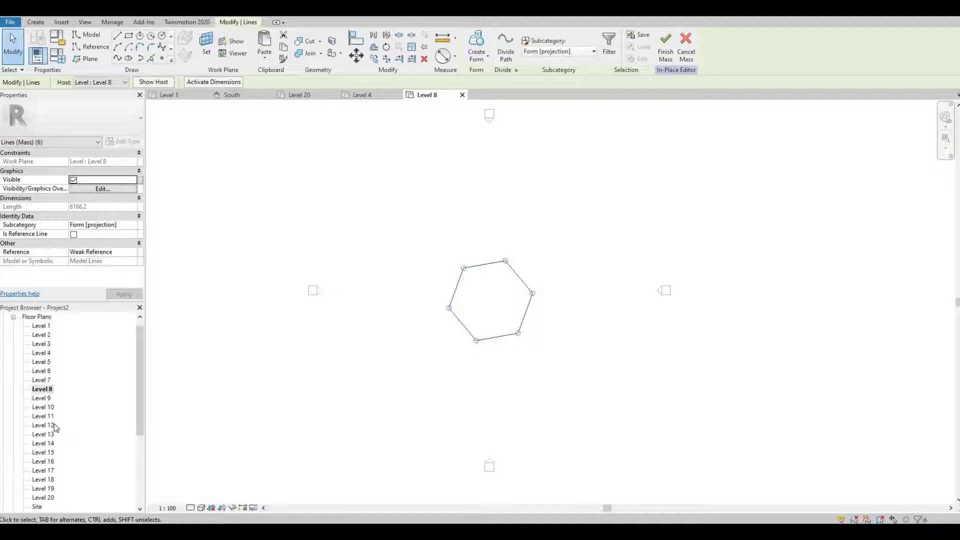
# On Level 12, scale the hexagon about its centre down to about 4000 (4215.2 sides)
pyautogui.doubleClick(43, 426)
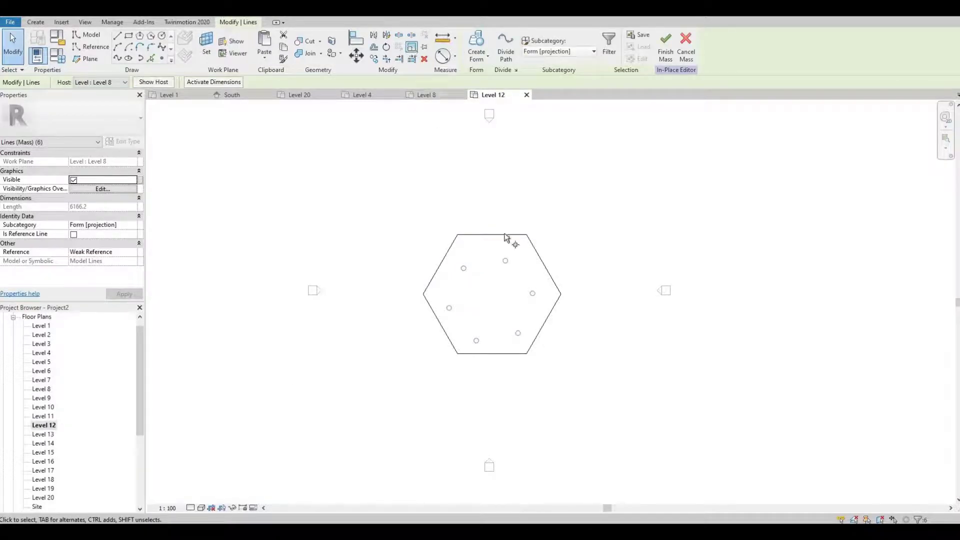
pyautogui.press('r')
pyautogui.press('e')
pyautogui.click(497, 296)
pyautogui.click(553, 296)
pyautogui.press('Escape')
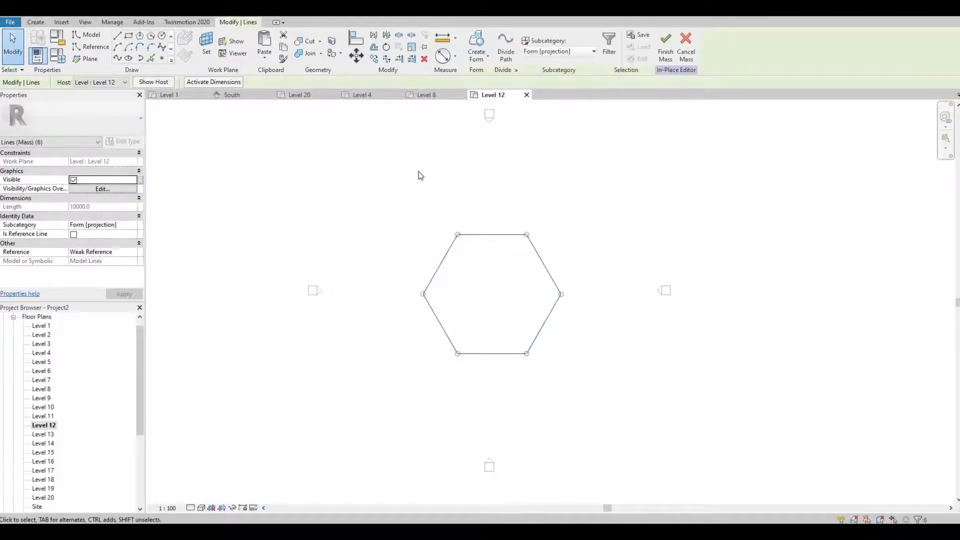
pyautogui.click(412, 48)
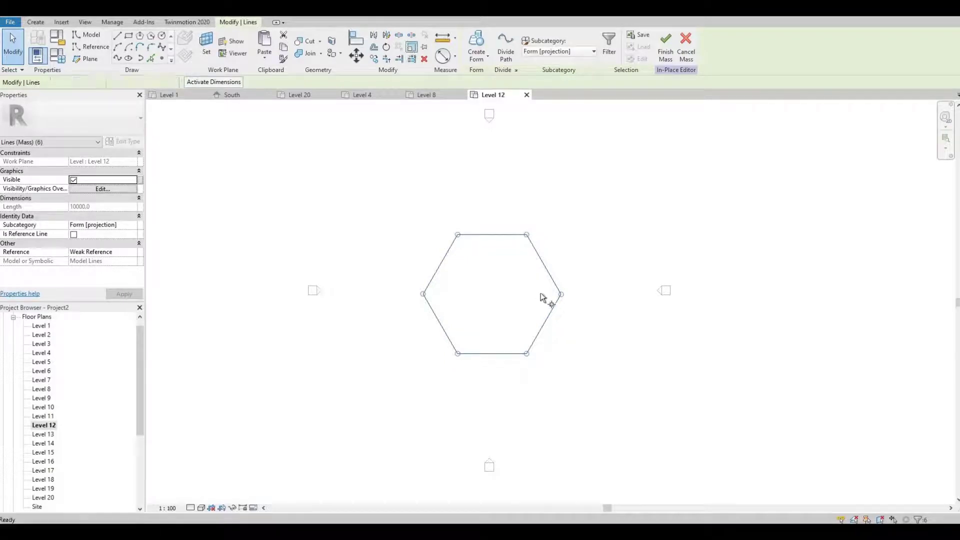
pyautogui.click(496, 294)
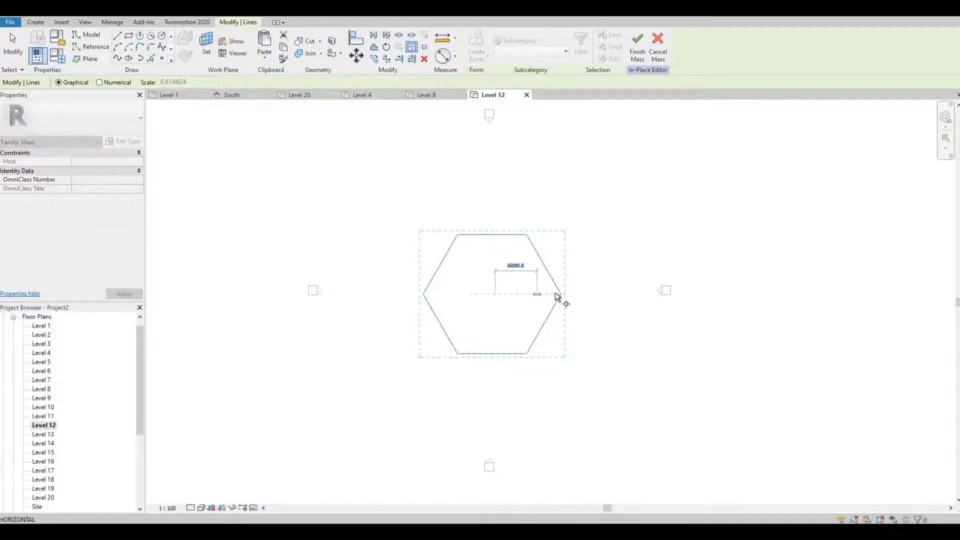
pyautogui.click(546, 291)
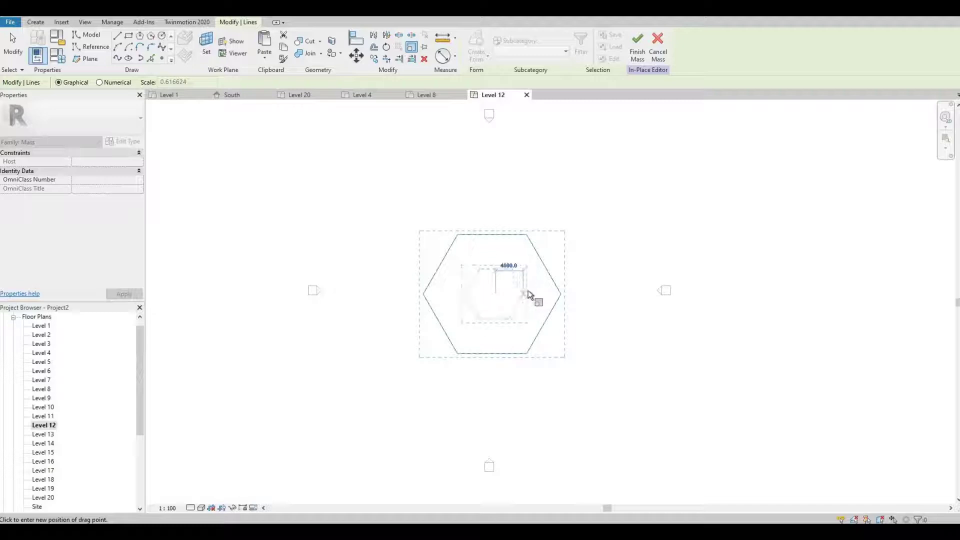
pyautogui.click(524, 293)
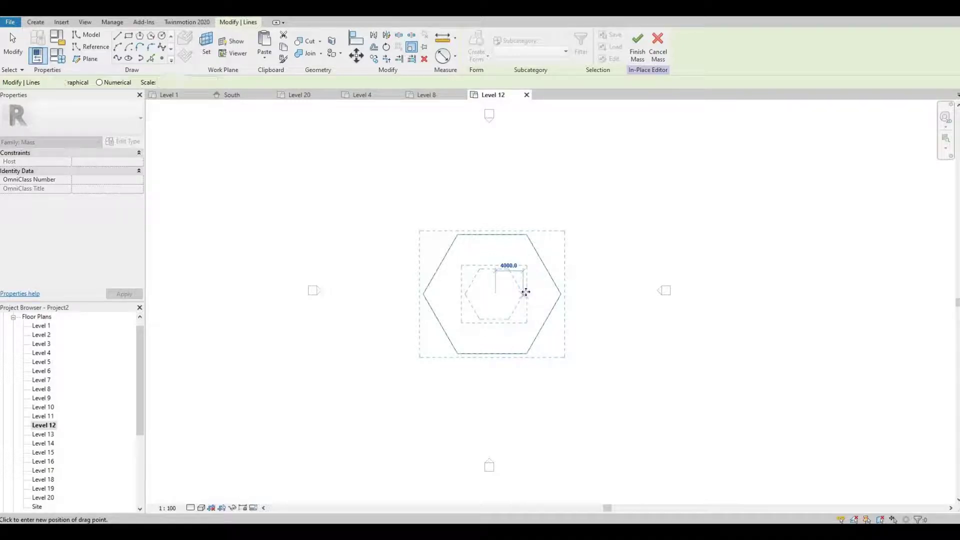
# Rotate the Level 12 hexagon 70° and nudge it slightly left and down
pyautogui.click(385, 47)
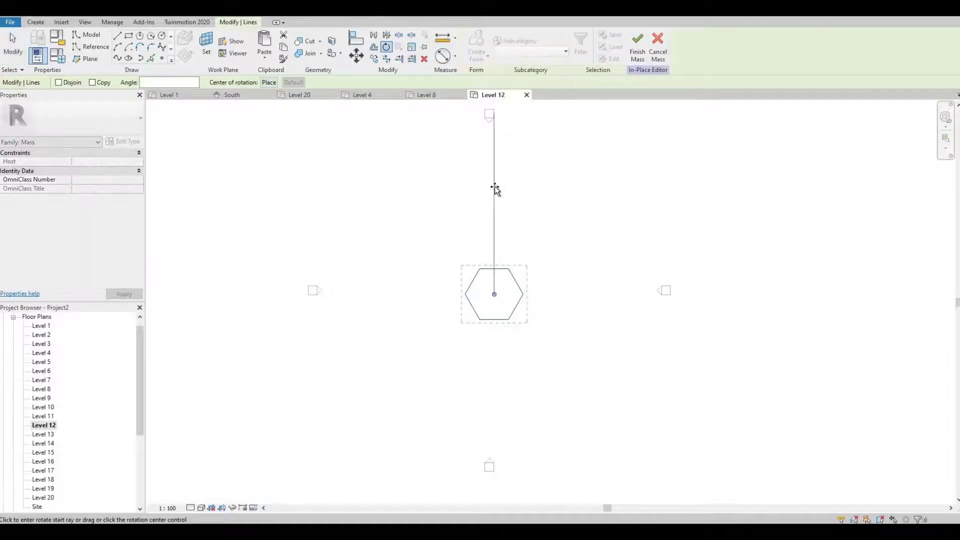
pyautogui.click(494, 187)
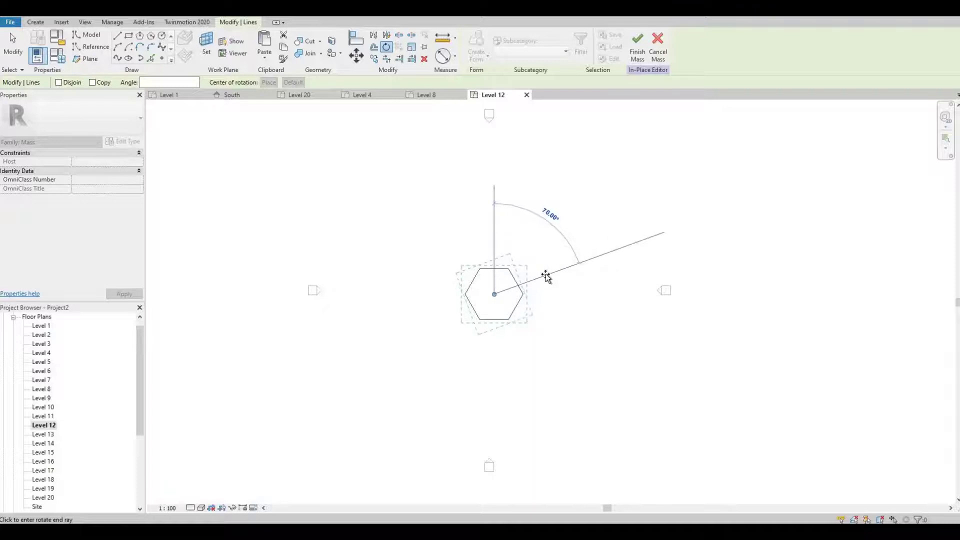
pyautogui.click(546, 275)
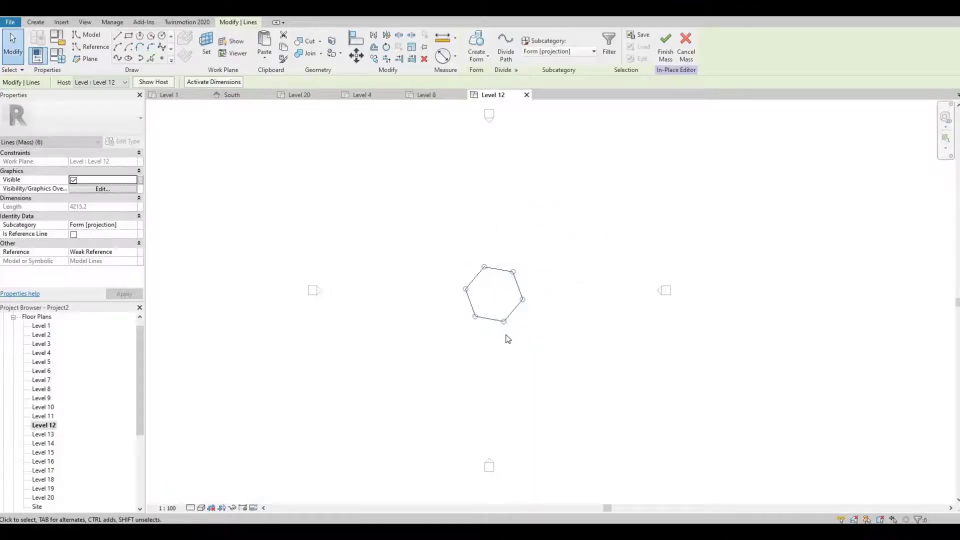
pyautogui.press('Left')
pyautogui.press('Left')
pyautogui.press('Left')
pyautogui.press('Down')
pyautogui.press('Left')
pyautogui.press('Down')
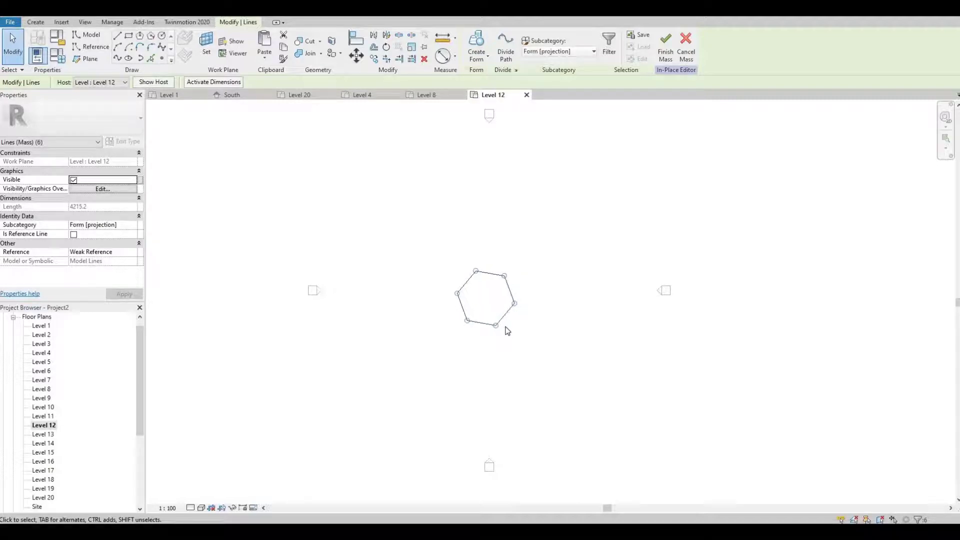
# On Level 16, scale the hexagon about its centre down to about 3000 (2879.6 sides)
pyautogui.doubleClick(43, 462)
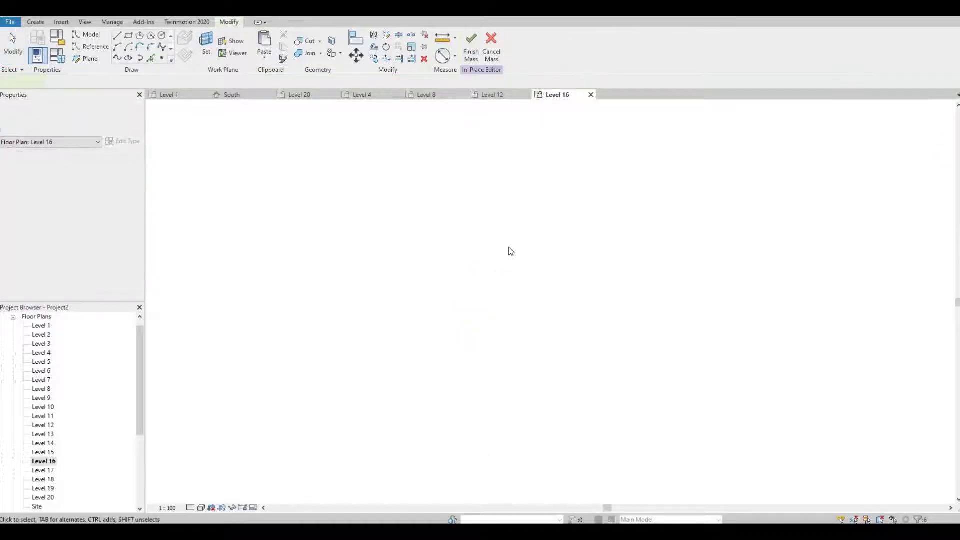
pyautogui.click(519, 241)
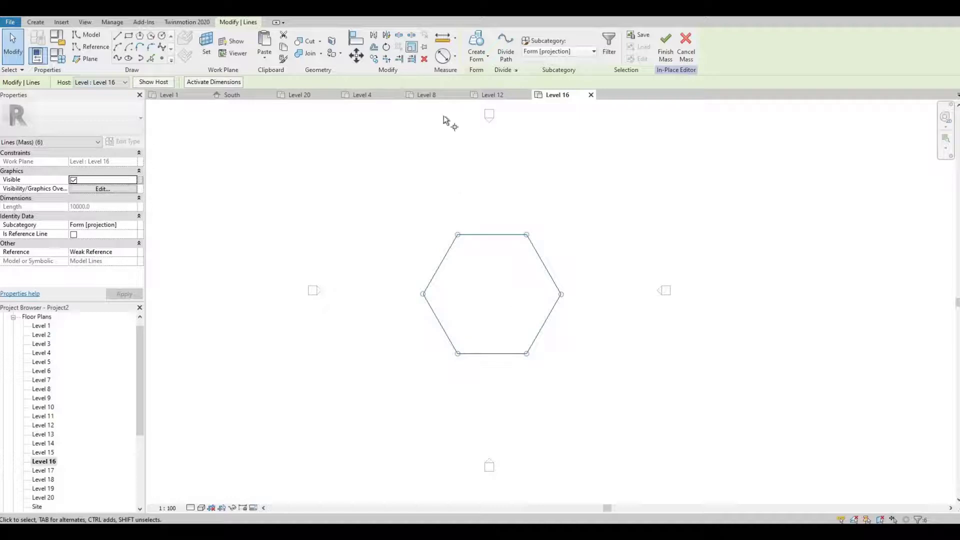
pyautogui.press('r')
pyautogui.press('e')
pyautogui.click(491, 295)
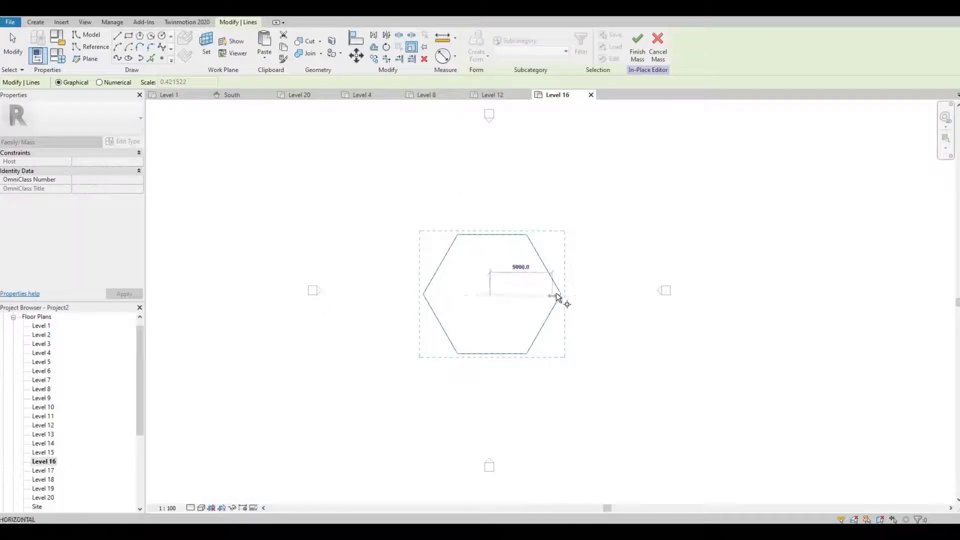
pyautogui.click(539, 294)
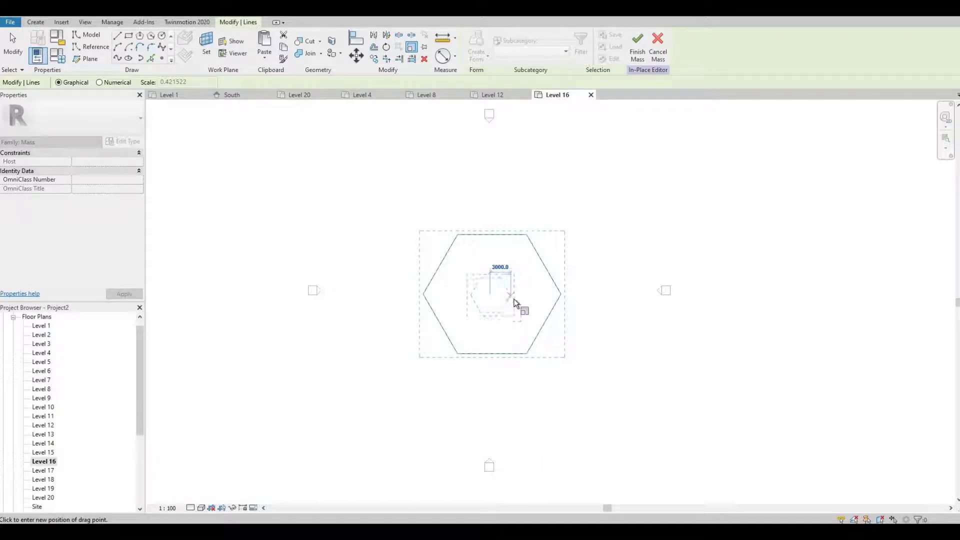
pyautogui.click(511, 299)
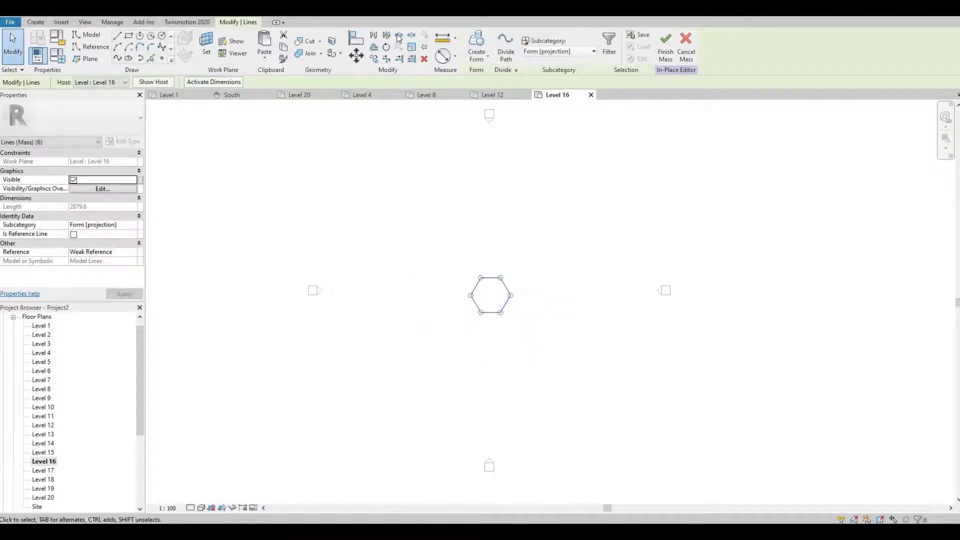
# Rotate the Level 16 hexagon 90° and nudge it slightly left and up
pyautogui.click(387, 47)
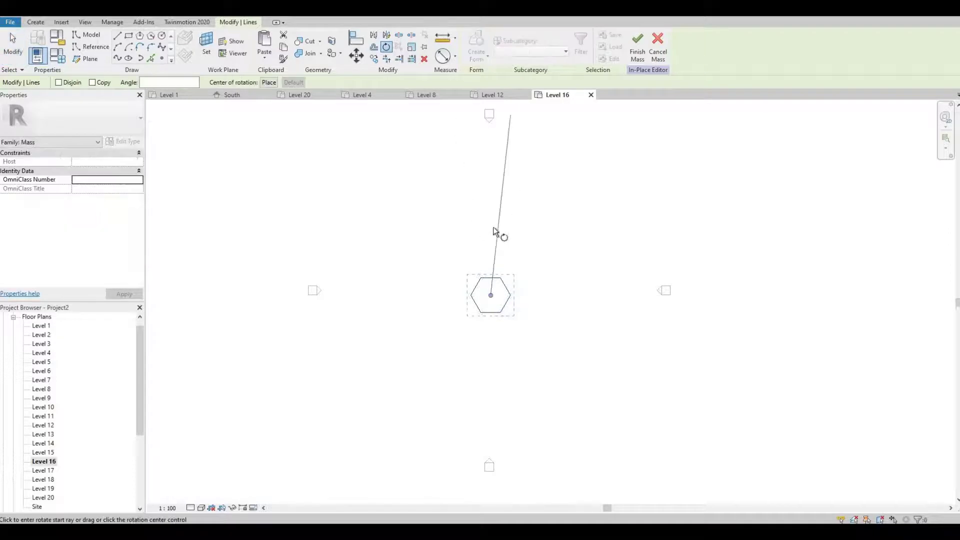
pyautogui.click(490, 189)
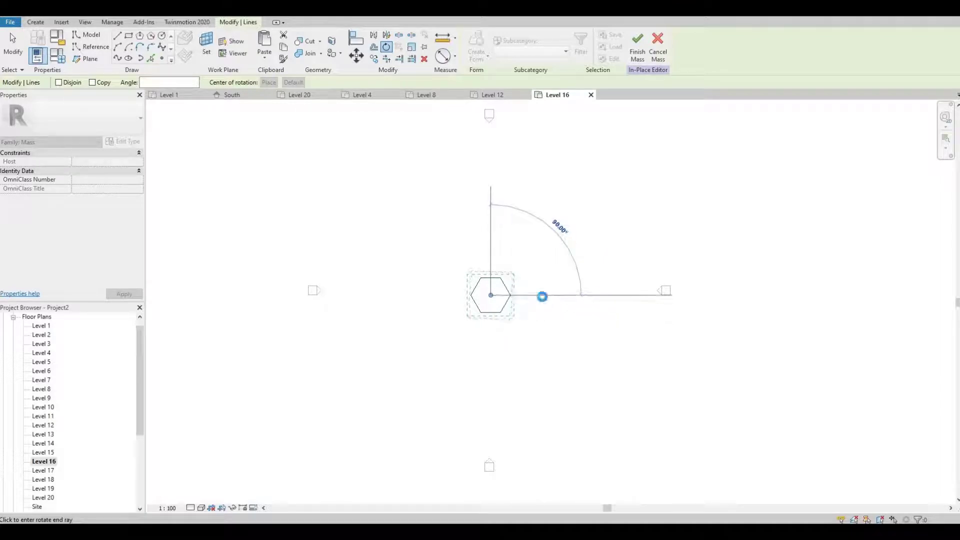
pyautogui.click(542, 297)
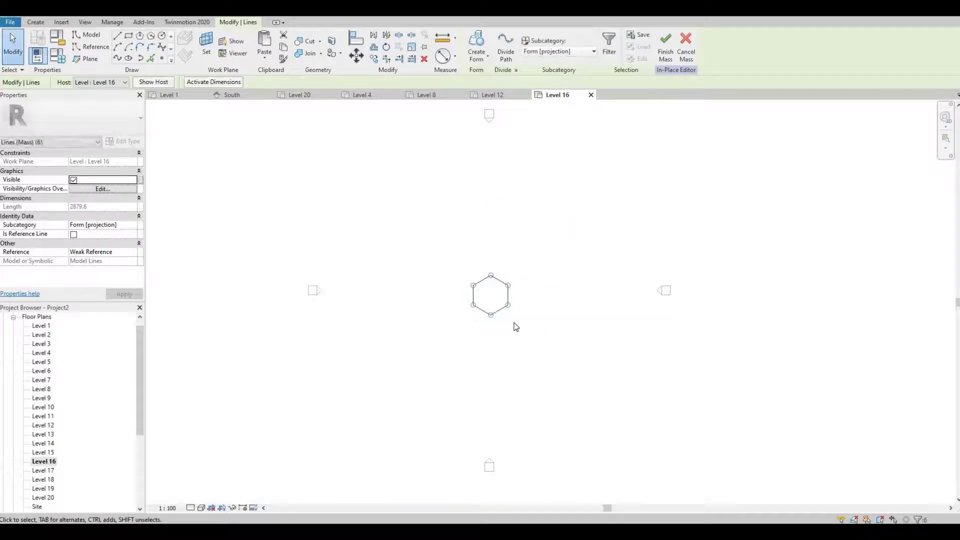
pyautogui.press('Left')
pyautogui.press('Left')
pyautogui.press('Up')
pyautogui.press('Up')
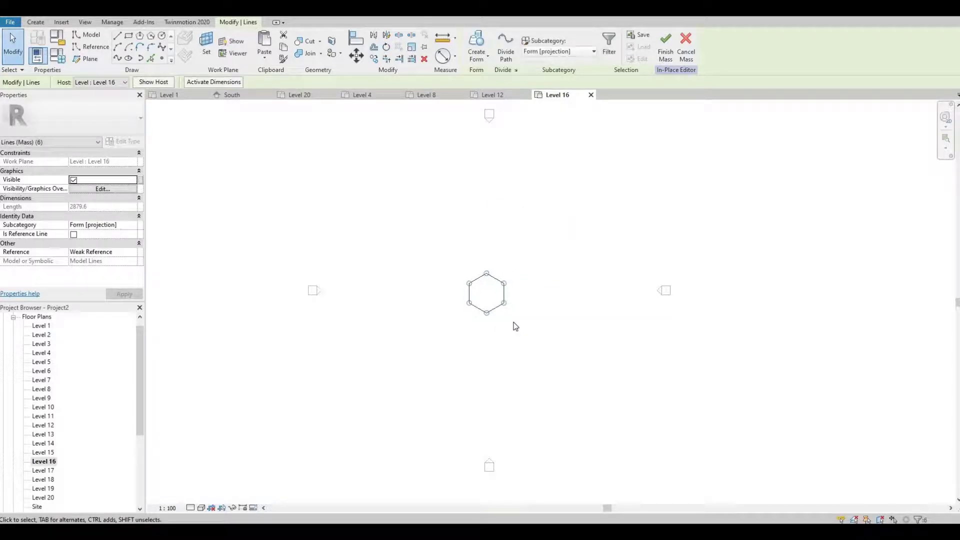
pyautogui.press('Left')
# On Level 20, scale the hexagon down to a small profile with 1080.3 sides
pyautogui.doubleClick(43, 498)
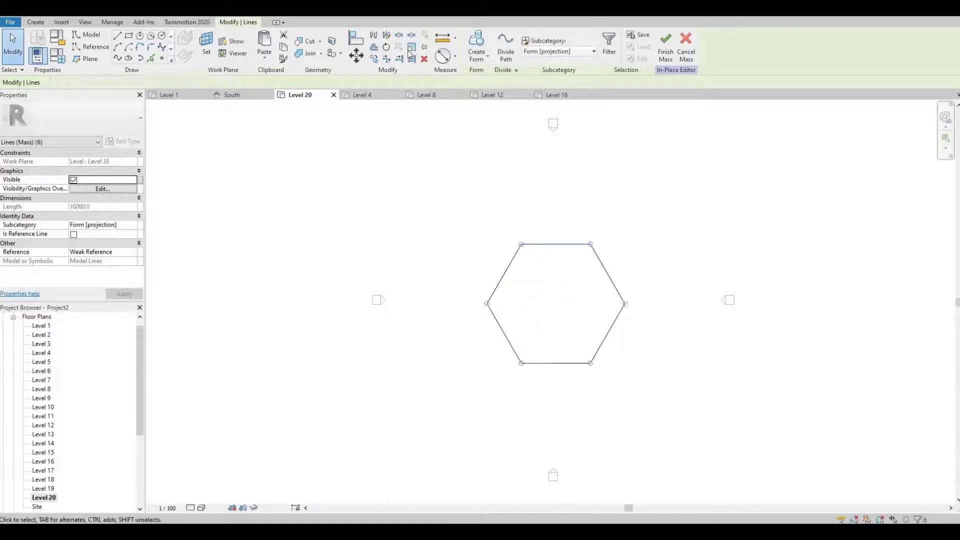
pyautogui.press('r')
pyautogui.press('e')
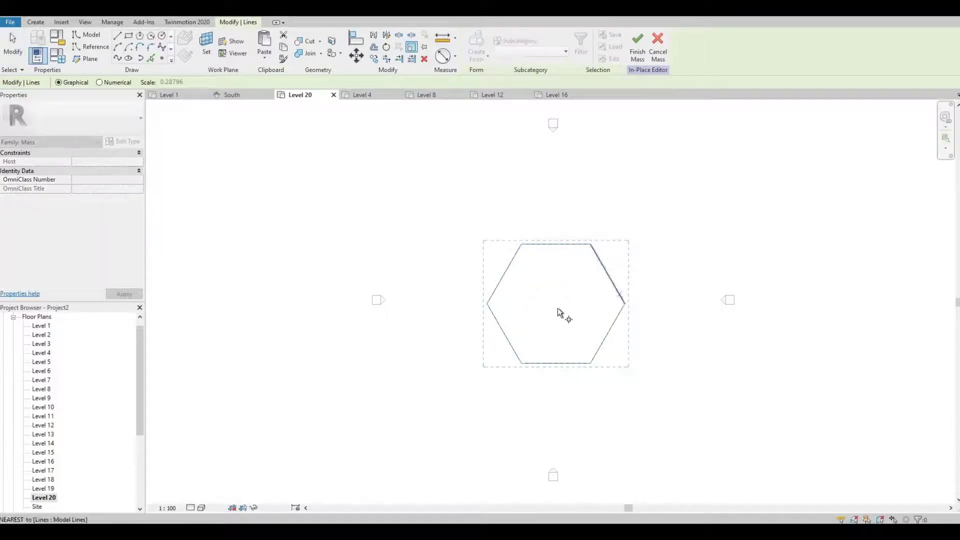
pyautogui.click(558, 308)
pyautogui.click(621, 311)
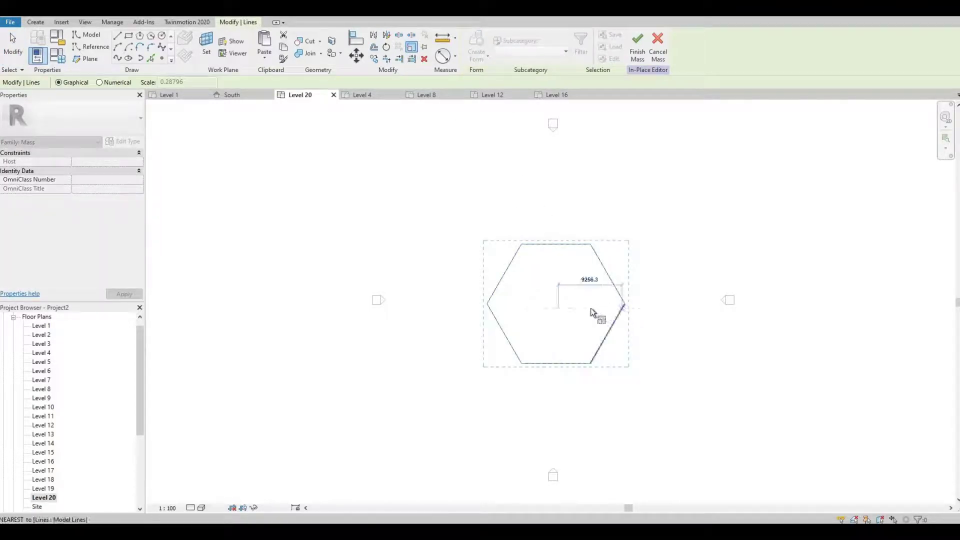
pyautogui.click(567, 320)
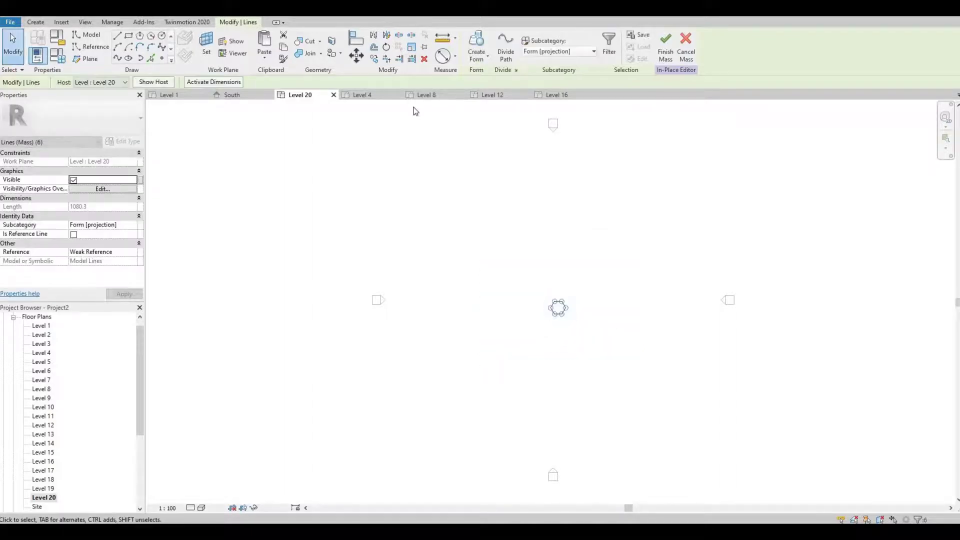
# Rotate the Level 20 hexagon about 115° and nudge it slightly up and right
pyautogui.click(386, 47)
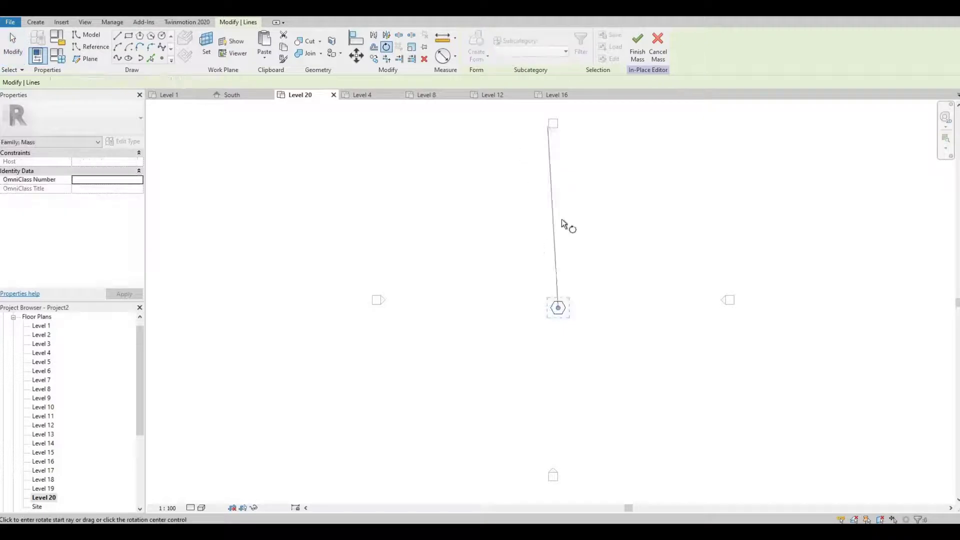
pyautogui.click(564, 221)
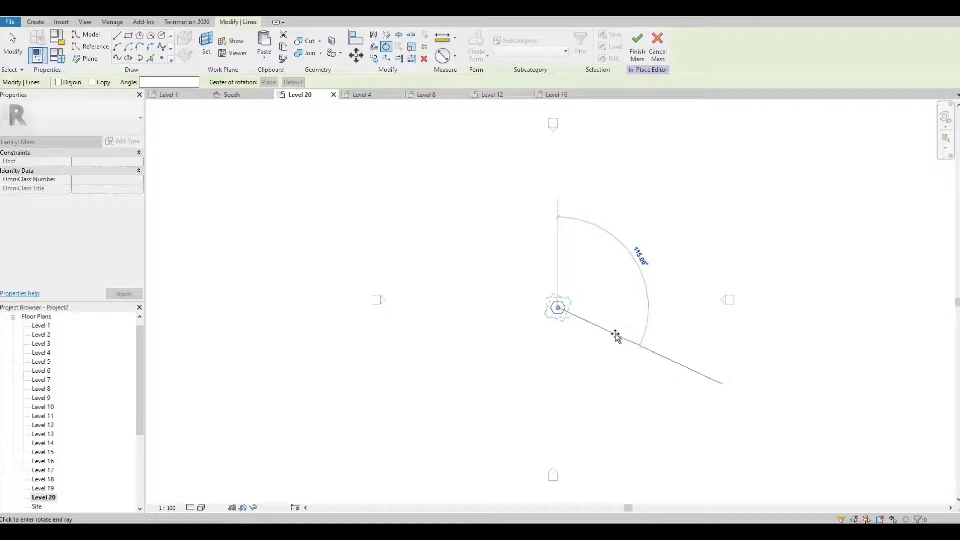
pyautogui.click(617, 339)
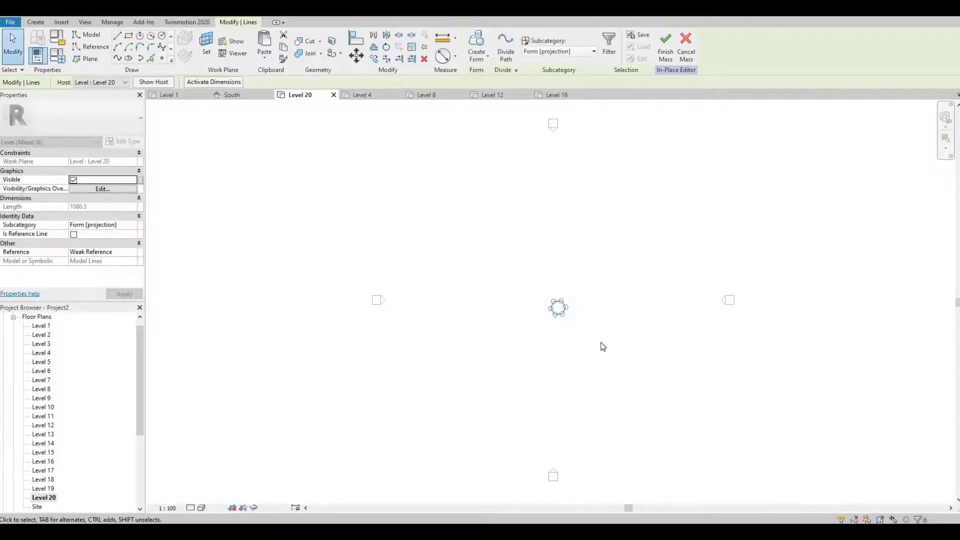
pyautogui.press('Up')
pyautogui.press('Up')
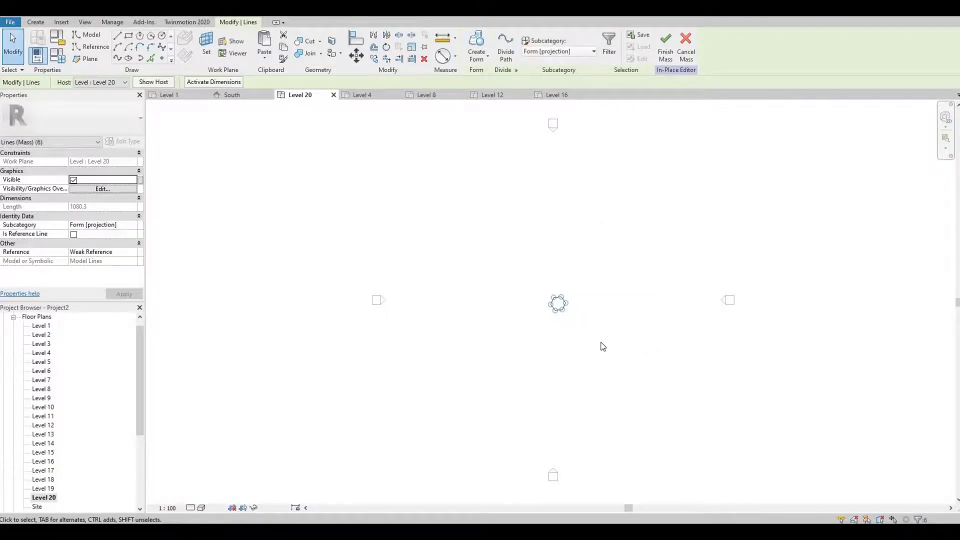
pyautogui.press('Right')
pyautogui.press('Escape')
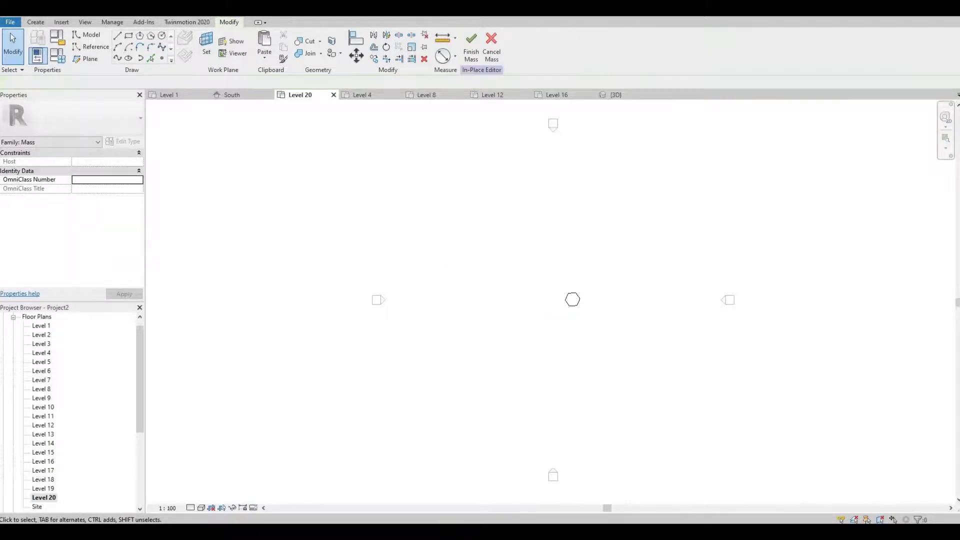
# In the 3D view, select all six stacked hexagons and loft them into a solid form
pyautogui.click(193, 7)
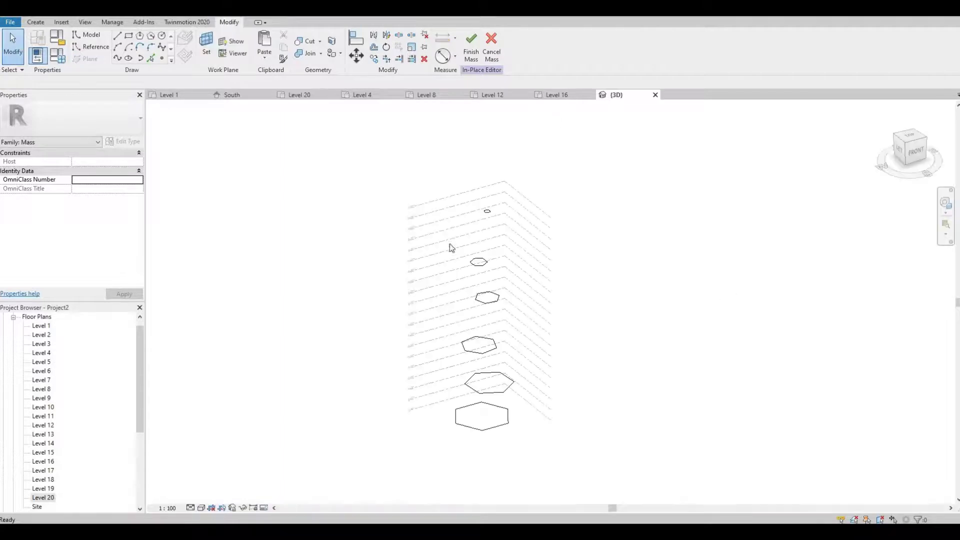
pyautogui.moveTo(563, 461); pyautogui.dragTo(423, 194)
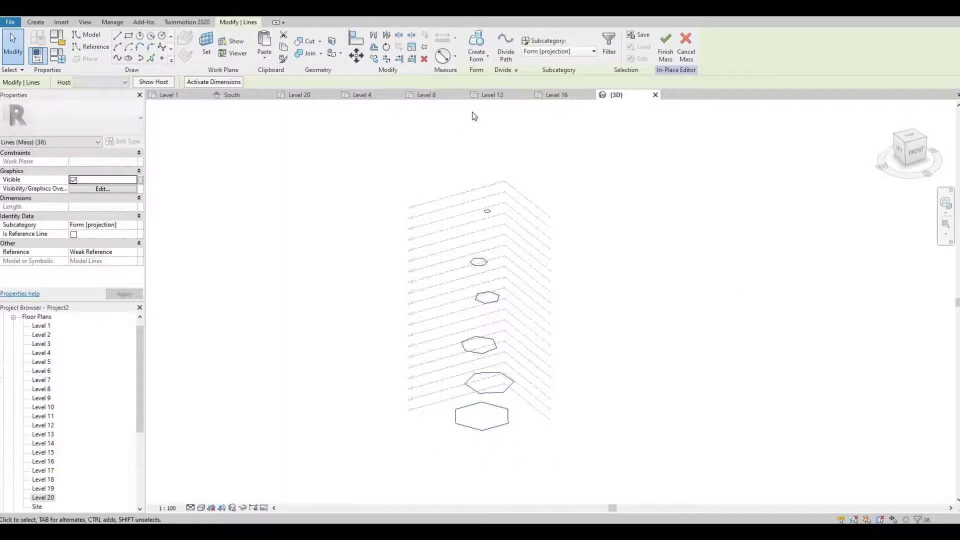
pyautogui.click(483, 61)
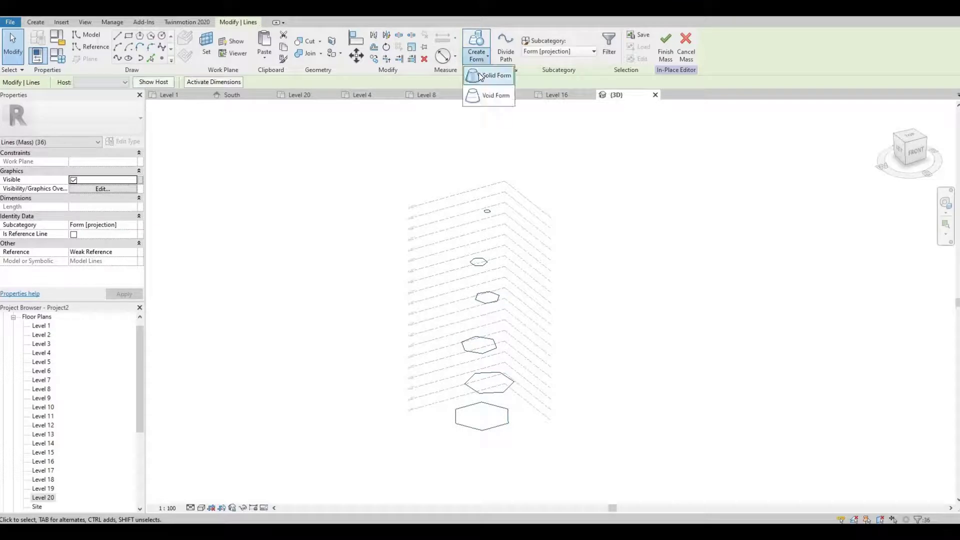
pyautogui.click(480, 76)
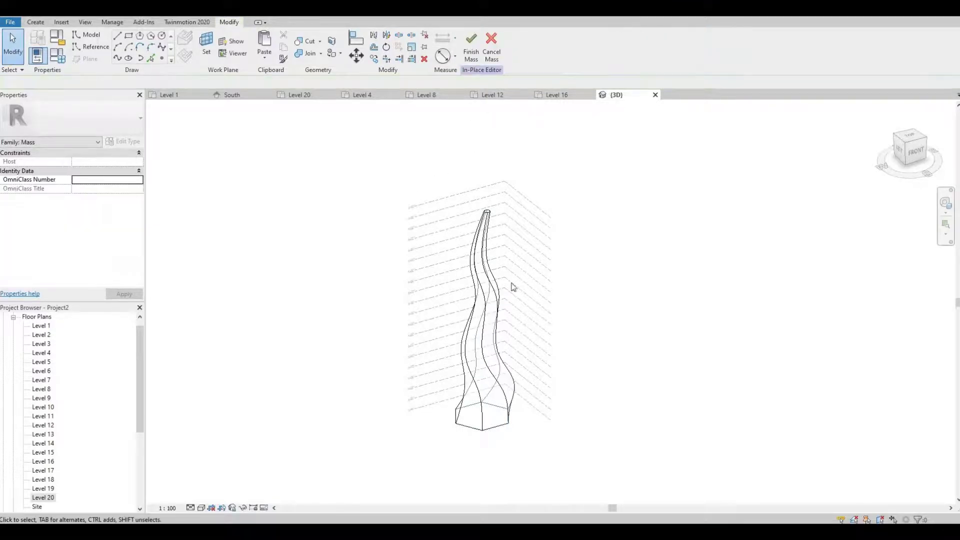
pyautogui.keyDown('shift'); pyautogui.moveTo(598, 307); pyautogui.dragTo(506, 288, button='middle'); pyautogui.keyUp('shift')
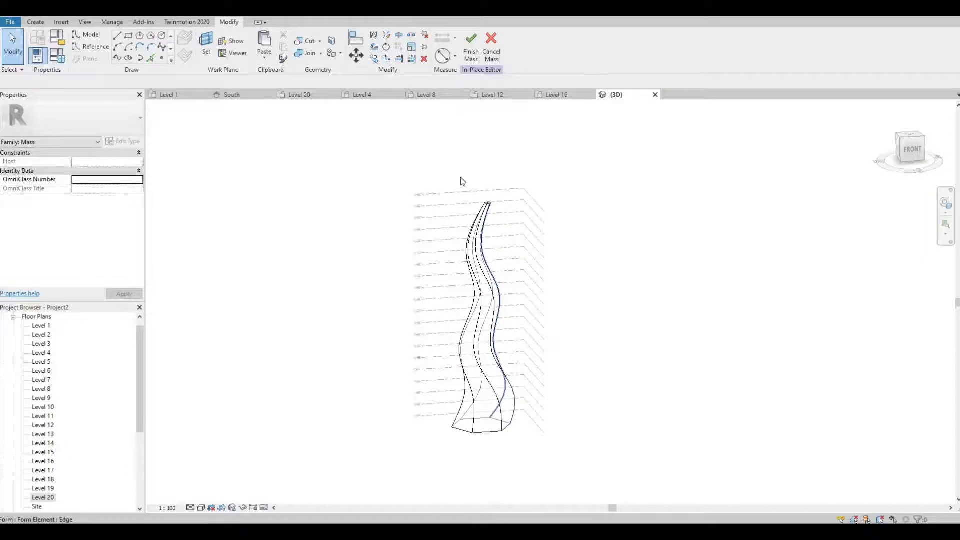
# Finish the mass and add mass floors on every level from Level 1 to Level 20
pyautogui.click(473, 54)
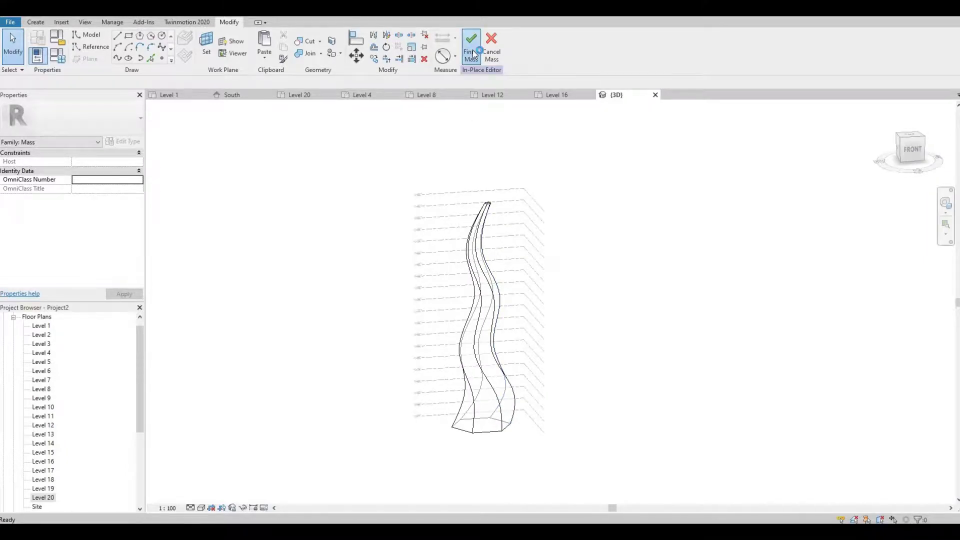
pyautogui.click(488, 269)
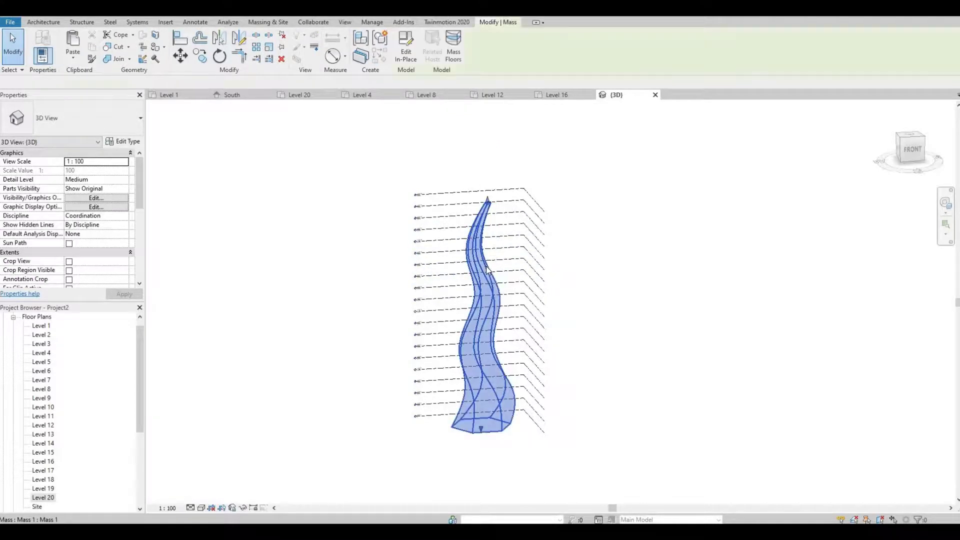
pyautogui.click(453, 44)
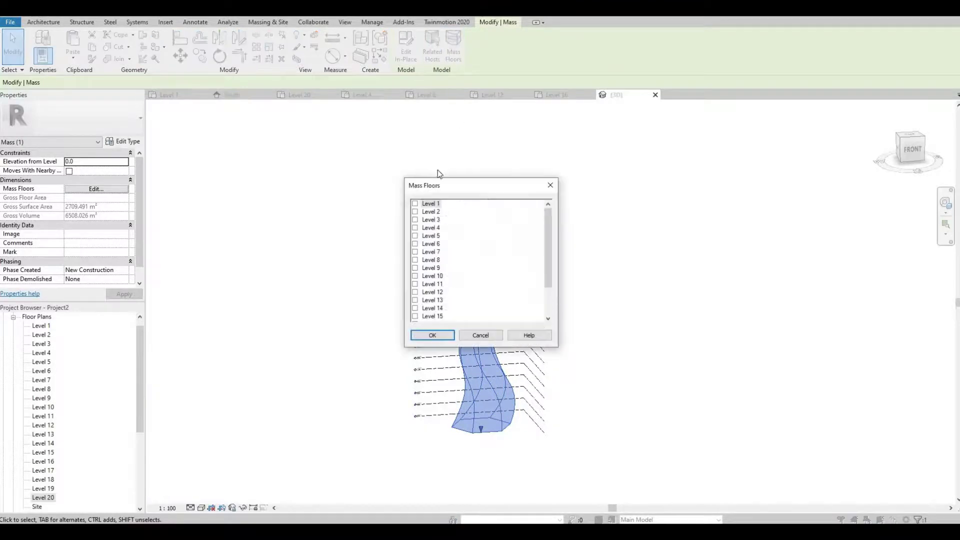
pyautogui.click(432, 204)
pyautogui.scroll(-2, 438, 255)
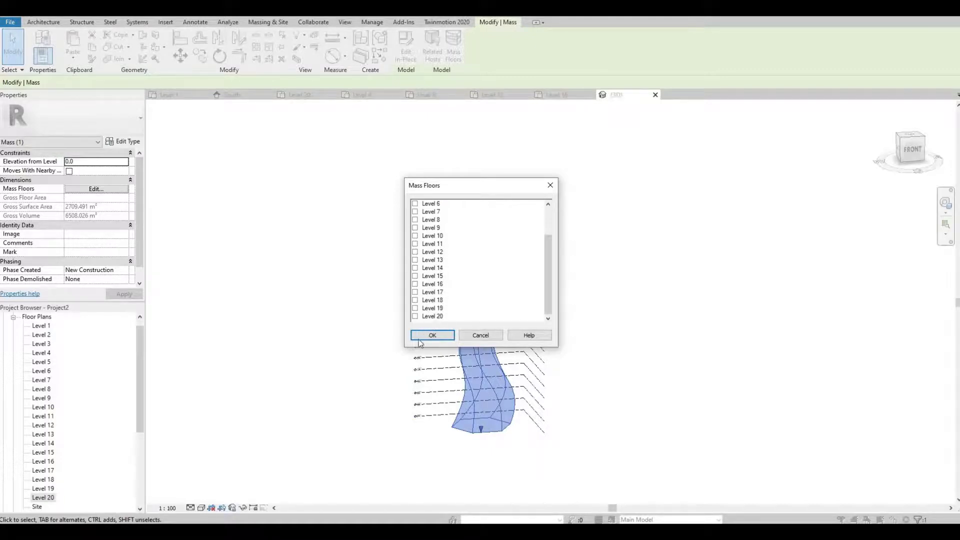
pyautogui.keyDown('shift'); pyautogui.click(432, 316); pyautogui.keyUp('shift')
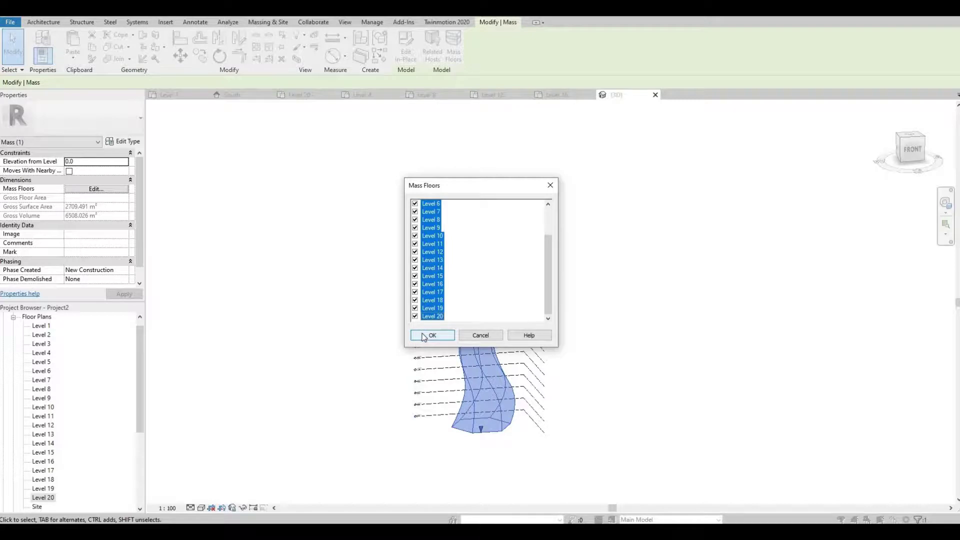
pyautogui.click(424, 335)
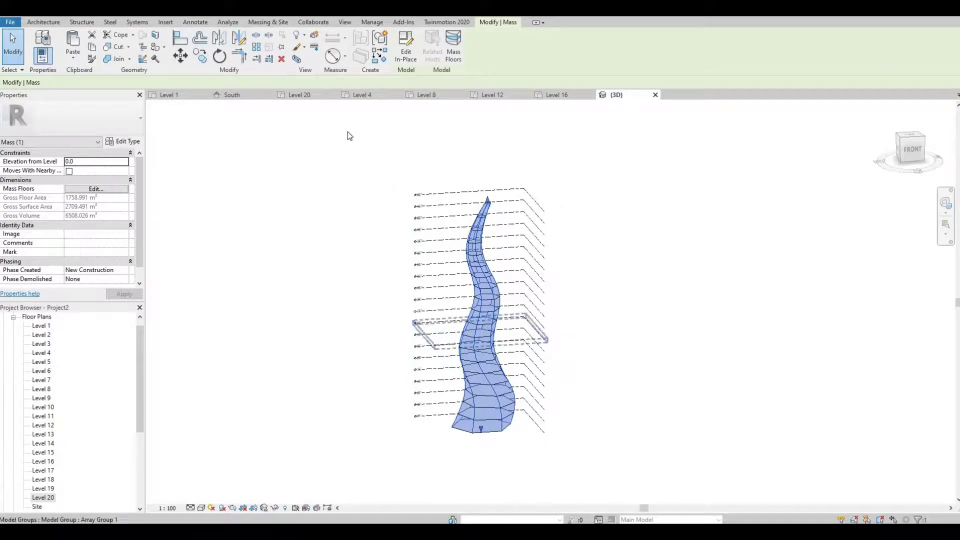
# Create Generic Floor - 400mm slabs on all the tower's mass floors using Floor by Face
pyautogui.click(267, 22)
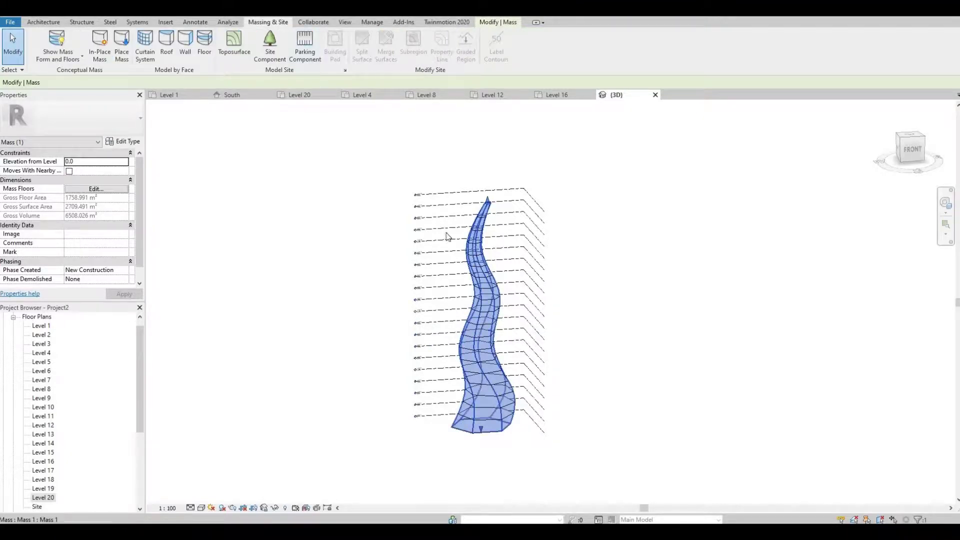
pyautogui.click(205, 40)
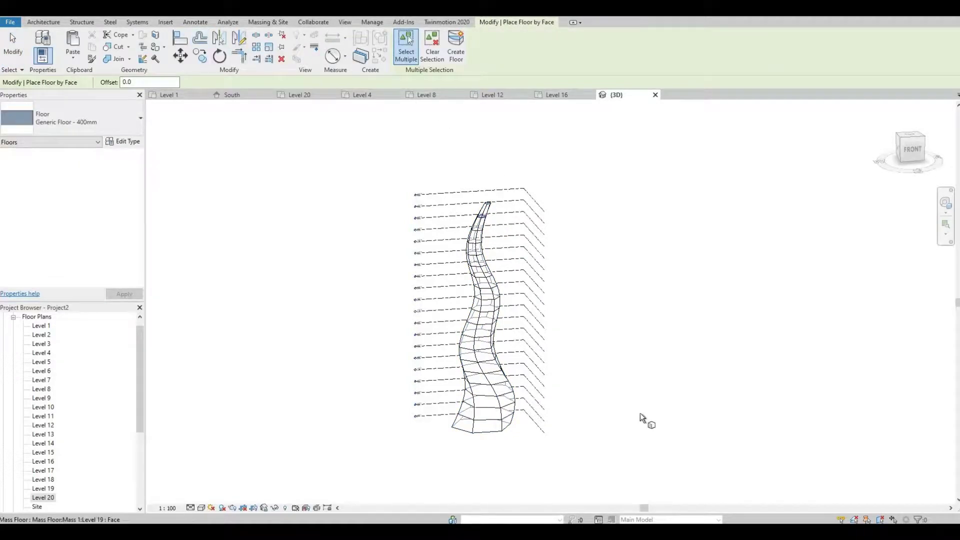
pyautogui.moveTo(607, 454); pyautogui.dragTo(438, 197)
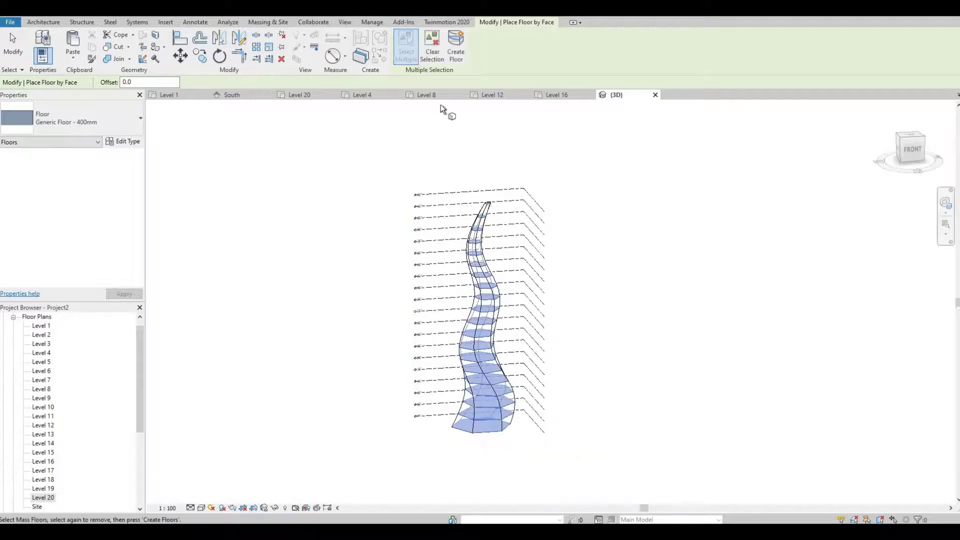
pyautogui.click(456, 55)
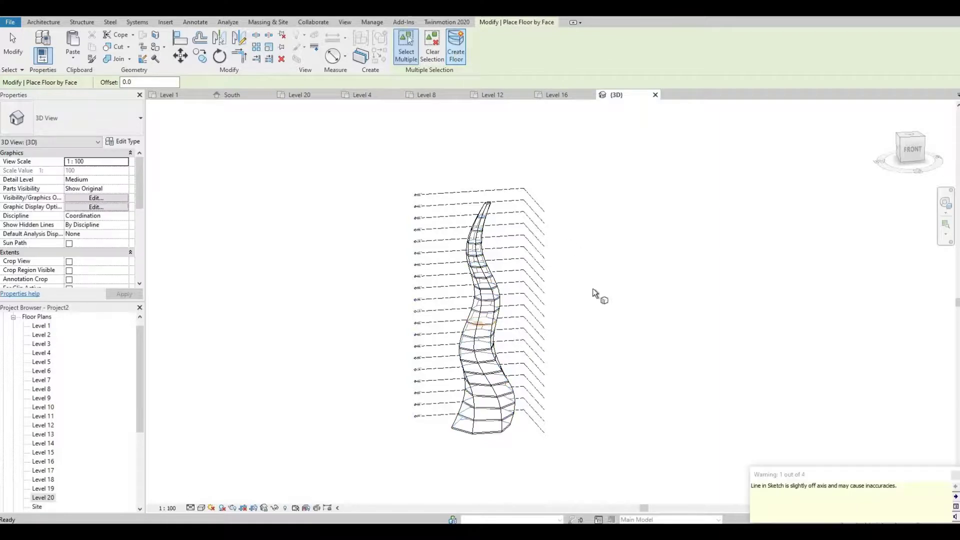
pyautogui.press('Escape')
pyautogui.press('Escape')
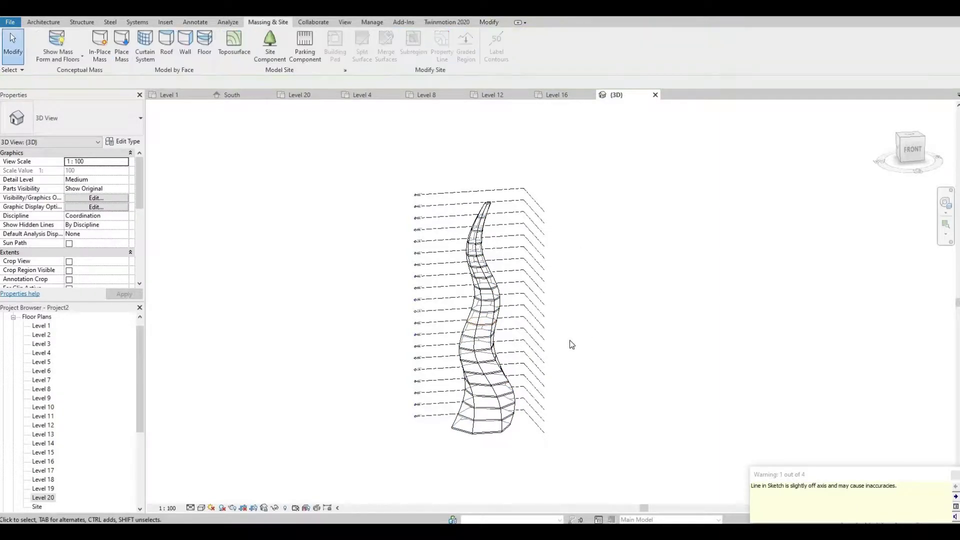
pyautogui.moveTo(594, 337); pyautogui.dragTo(610, 328, button='middle')
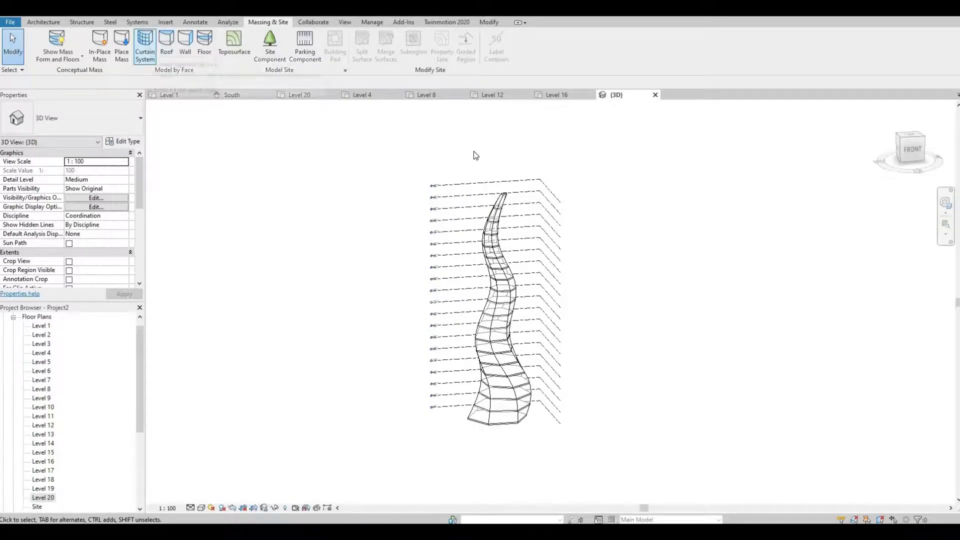
pyautogui.scroll(2, 530, 218)
pyautogui.scroll(1, 530, 218)
pyautogui.scroll(1, 518, 220)
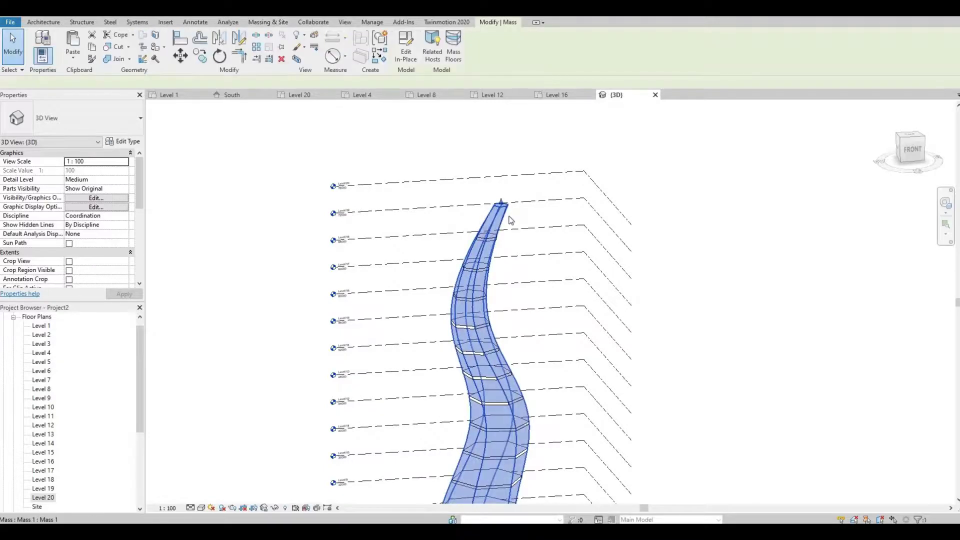
pyautogui.click(496, 215)
pyautogui.scroll(3, 504, 210)
pyautogui.press('Escape')
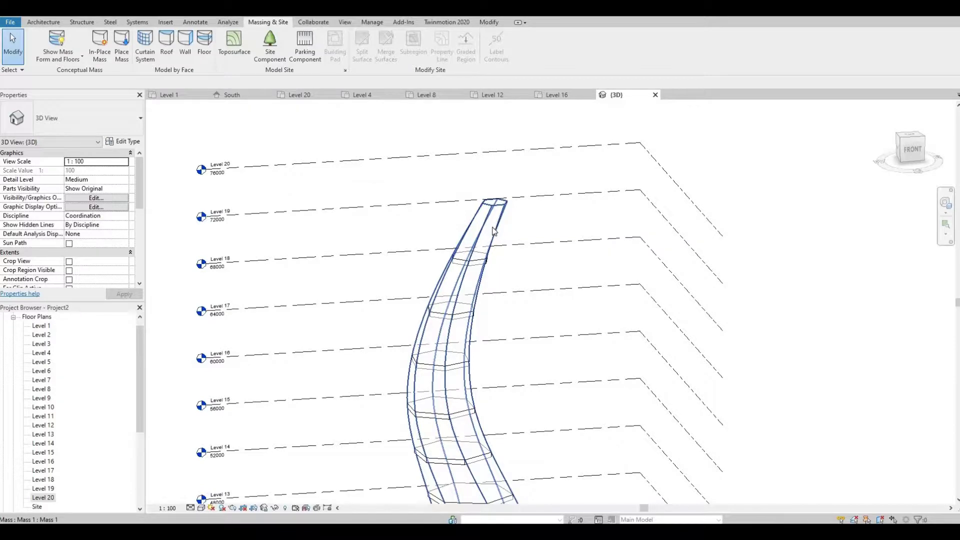
pyautogui.scroll(-3, 491, 220)
pyautogui.click(492, 218)
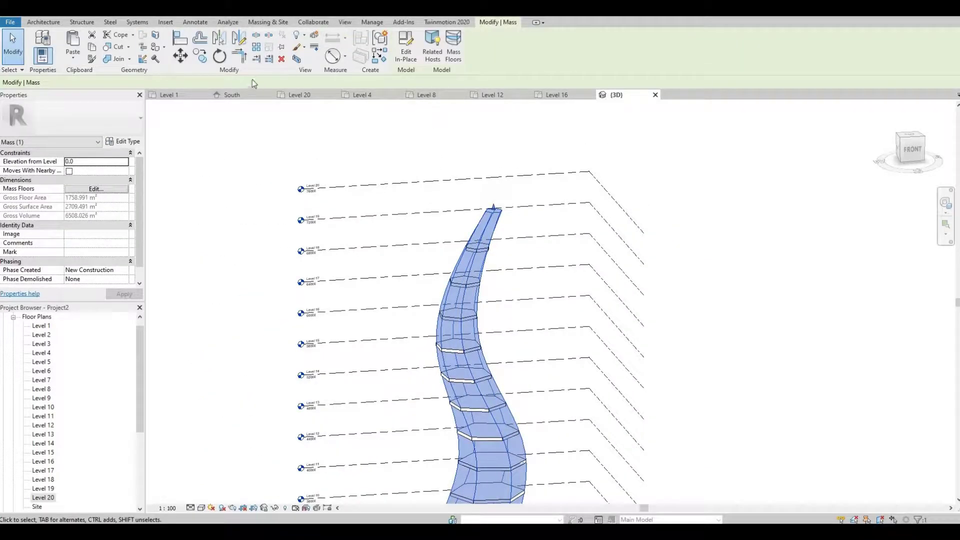
# Start Curtain System by Face with the 1500 x 3000mm type and pick the first tower face
pyautogui.click(496, 270)
pyautogui.keyDown('shift'); pyautogui.moveTo(496, 271); pyautogui.dragTo(302, 105, button='middle'); pyautogui.keyUp('shift')
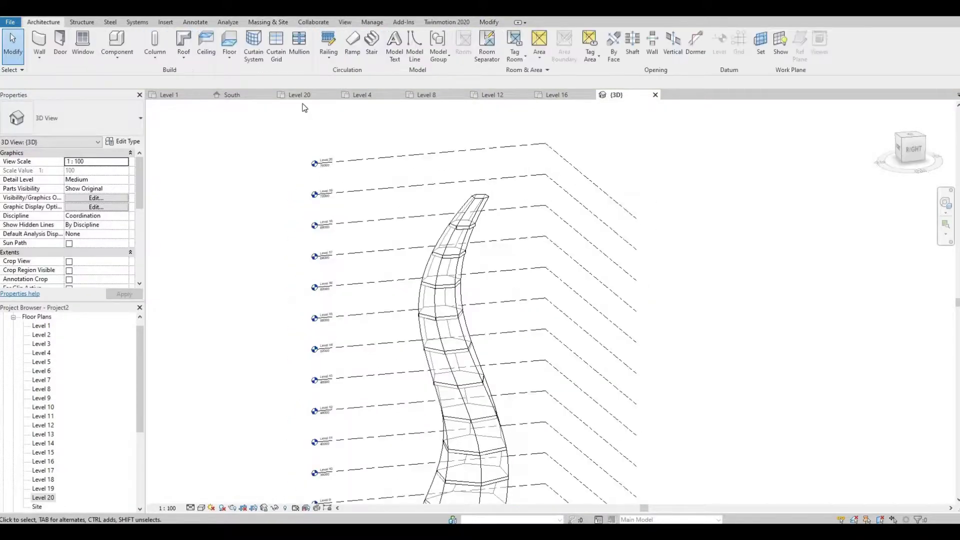
pyautogui.click(268, 23)
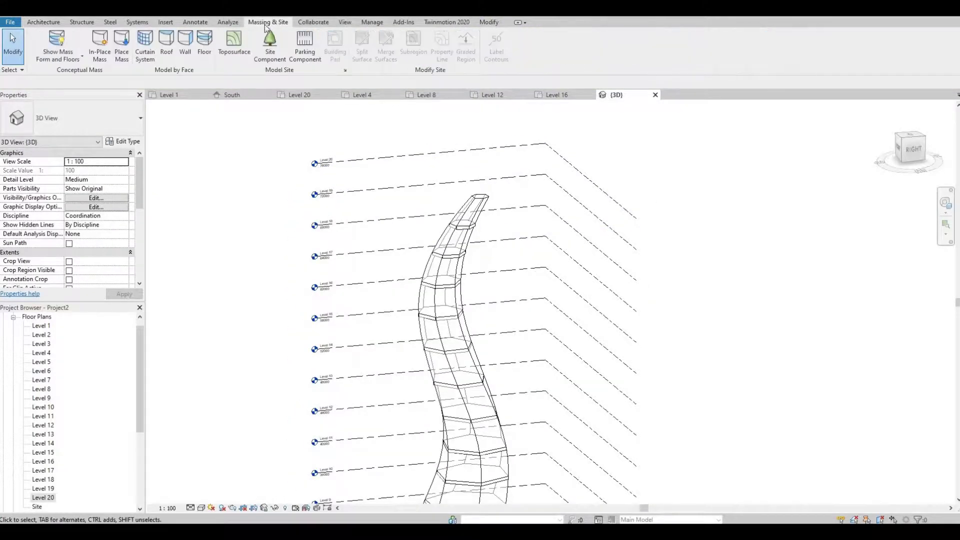
pyautogui.click(144, 56)
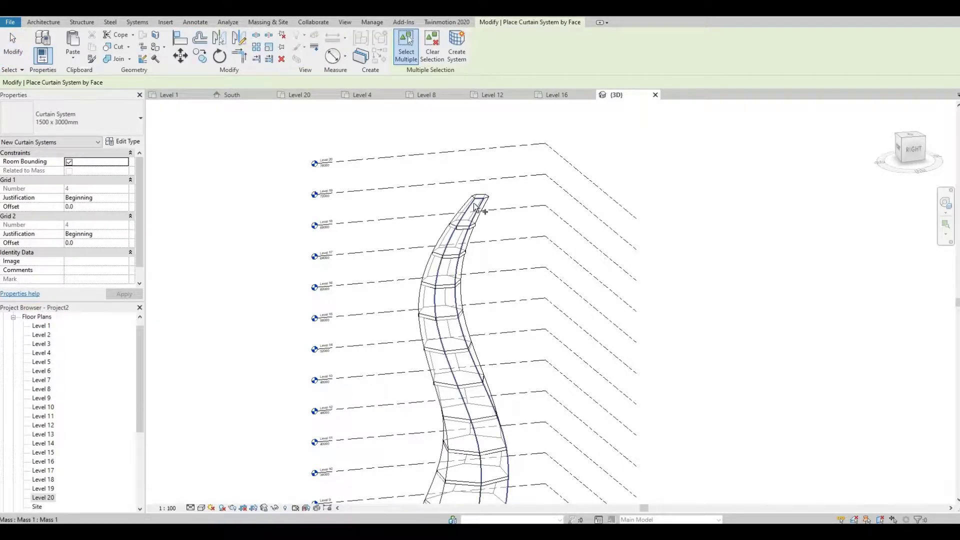
pyautogui.scroll(3, 475, 205)
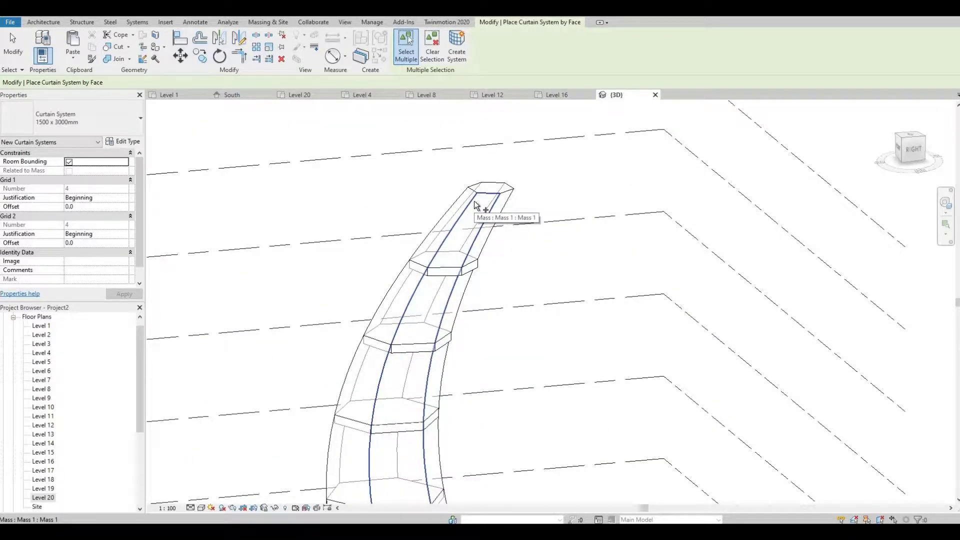
pyautogui.click(474, 200)
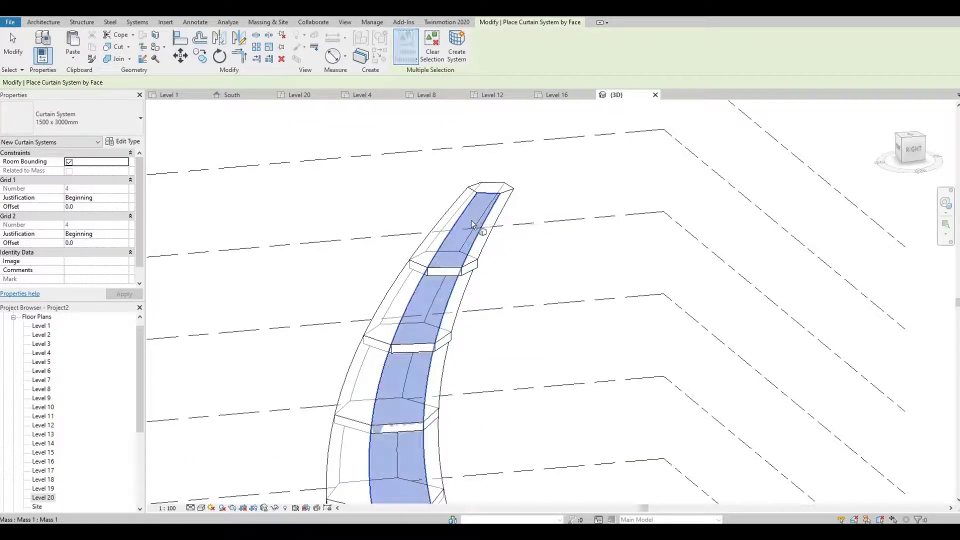
# Orbit around the tower and pick the remaining faces, including the wide front and narrow right strip
pyautogui.keyDown('shift'); pyautogui.moveTo(574, 248); pyautogui.dragTo(499, 223, button='middle'); pyautogui.keyUp('shift')
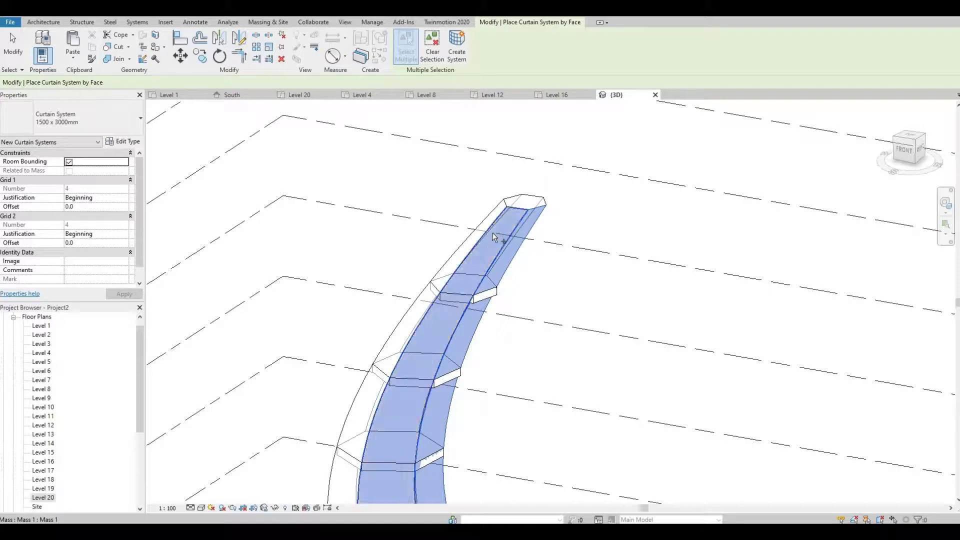
pyautogui.keyDown('shift'); pyautogui.moveTo(634, 268); pyautogui.dragTo(608, 266, button='middle'); pyautogui.keyUp('shift')
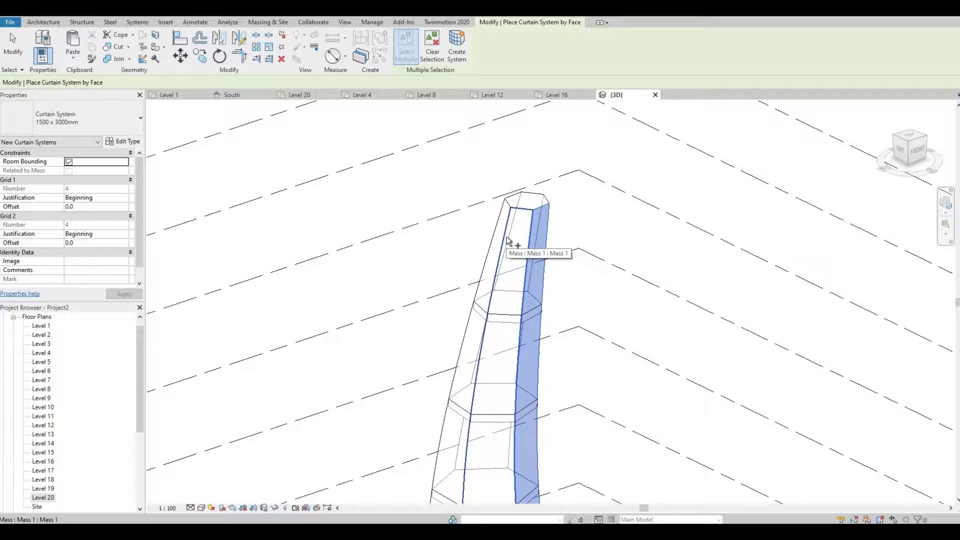
pyautogui.click(510, 244)
pyautogui.keyDown('shift'); pyautogui.moveTo(682, 260); pyautogui.dragTo(471, 235, button='middle'); pyautogui.keyUp('shift')
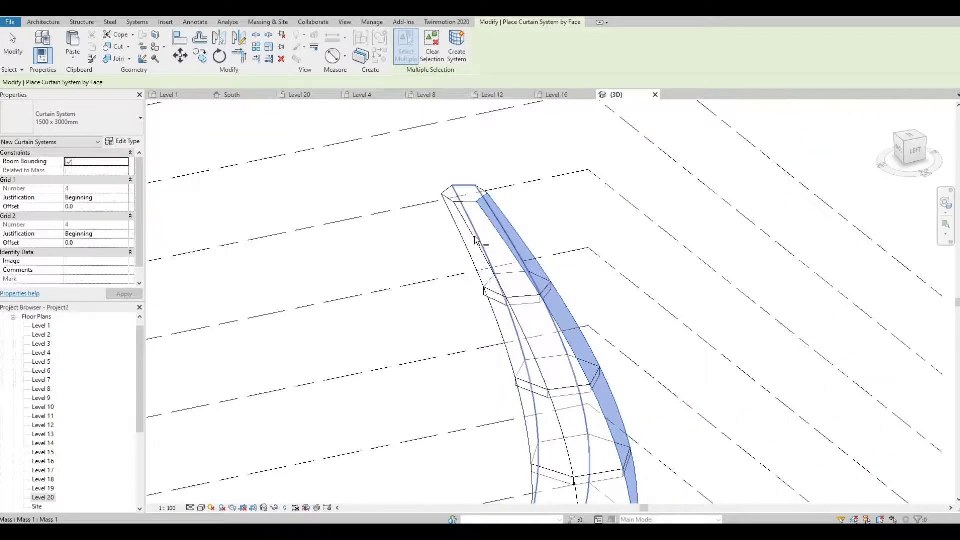
pyautogui.click(448, 241)
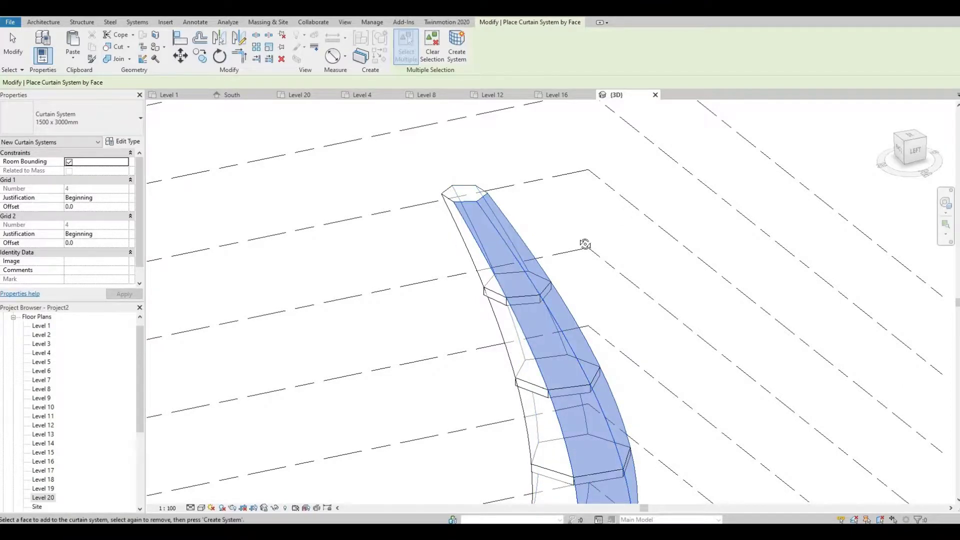
pyautogui.keyDown('shift'); pyautogui.moveTo(583, 242); pyautogui.dragTo(441, 230, button='middle'); pyautogui.keyUp('shift')
pyautogui.click(441, 230)
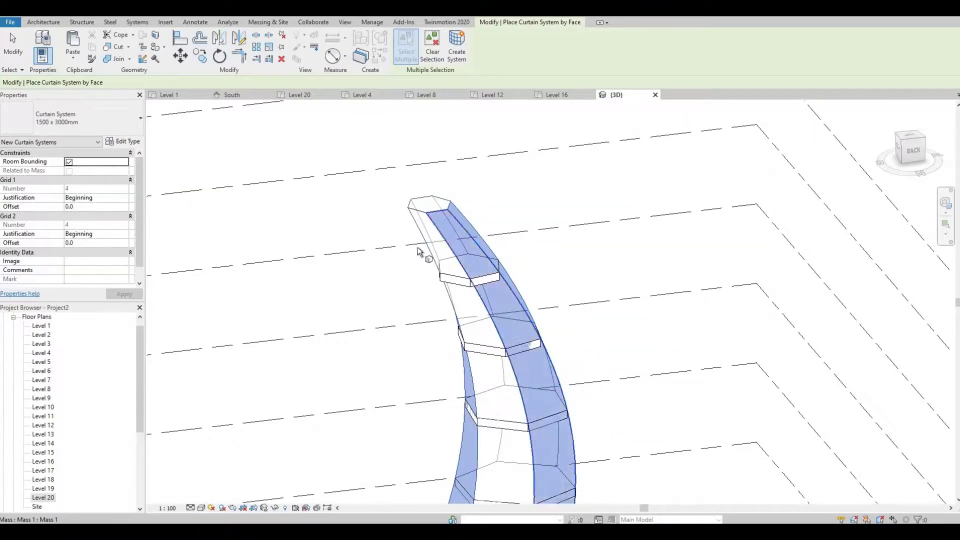
pyautogui.keyDown('shift'); pyautogui.moveTo(510, 256); pyautogui.dragTo(464, 243, button='middle'); pyautogui.keyUp('shift')
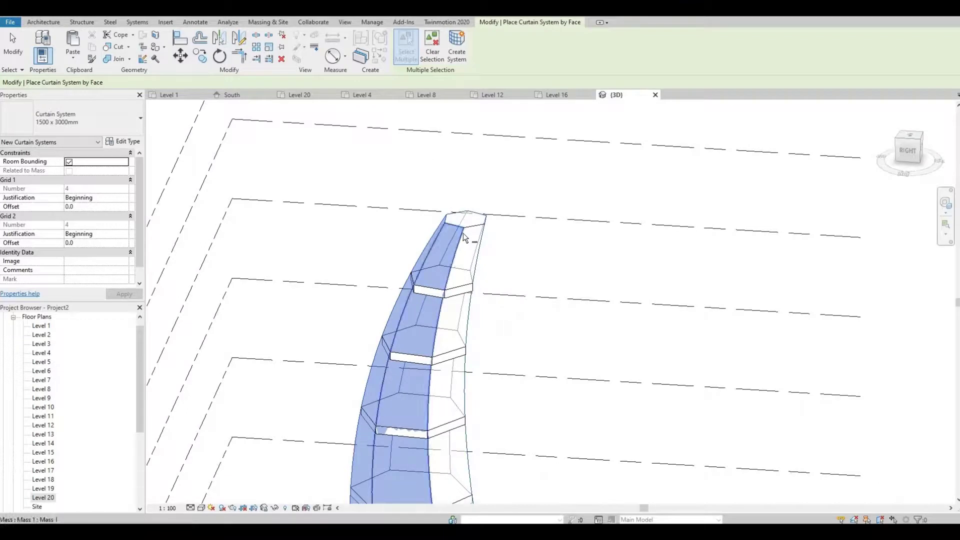
pyautogui.click(475, 230)
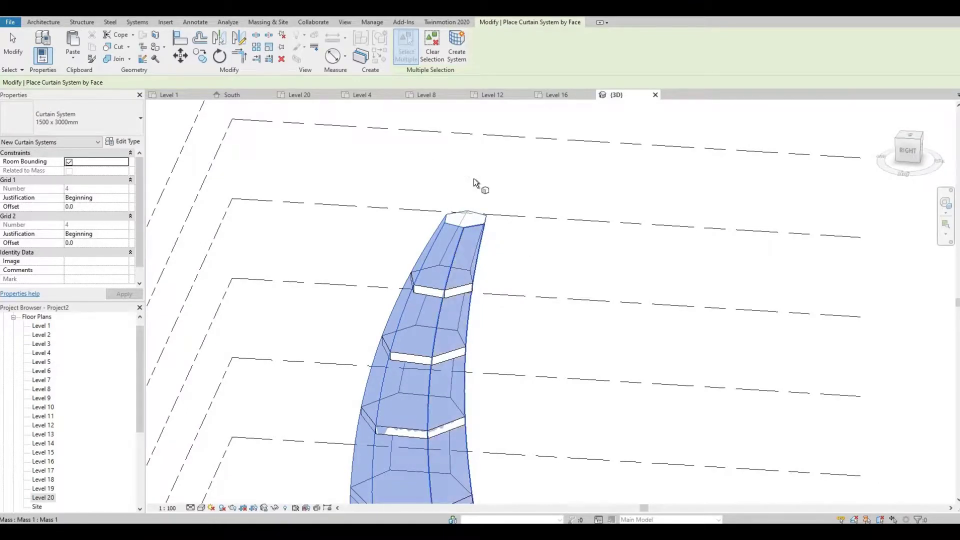
# Generate the 1500 x 3000mm curtain system on all picked tower faces
pyautogui.click(458, 54)
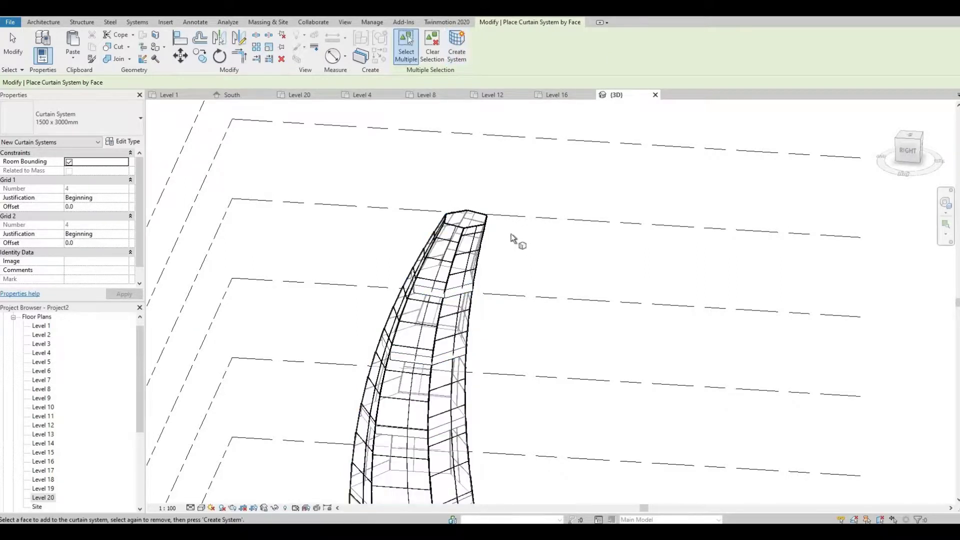
pyautogui.moveTo(530, 230); pyautogui.dragTo(543, 217, button='middle')
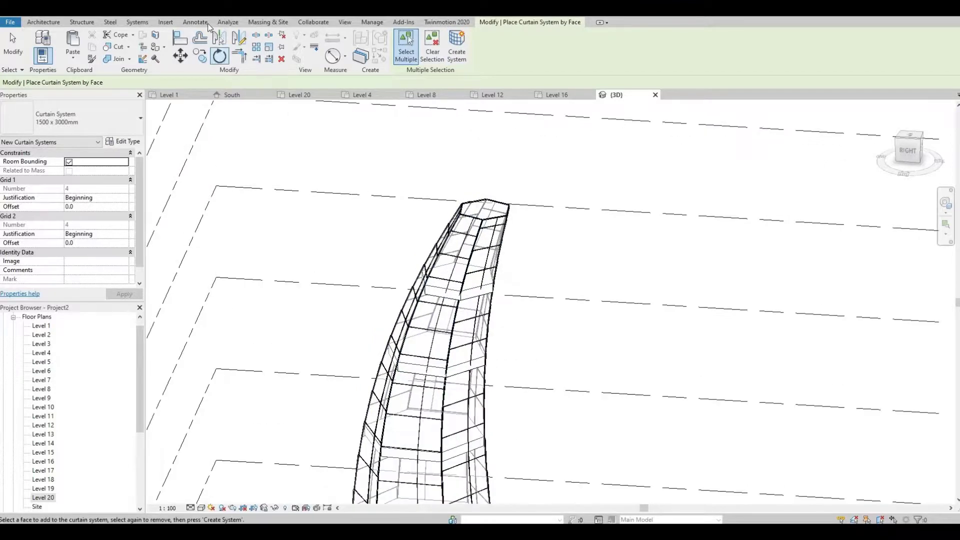
# Create a Generic Roof - 300mm on the tower's top hexagonal face with Roof by Face
pyautogui.click(261, 22)
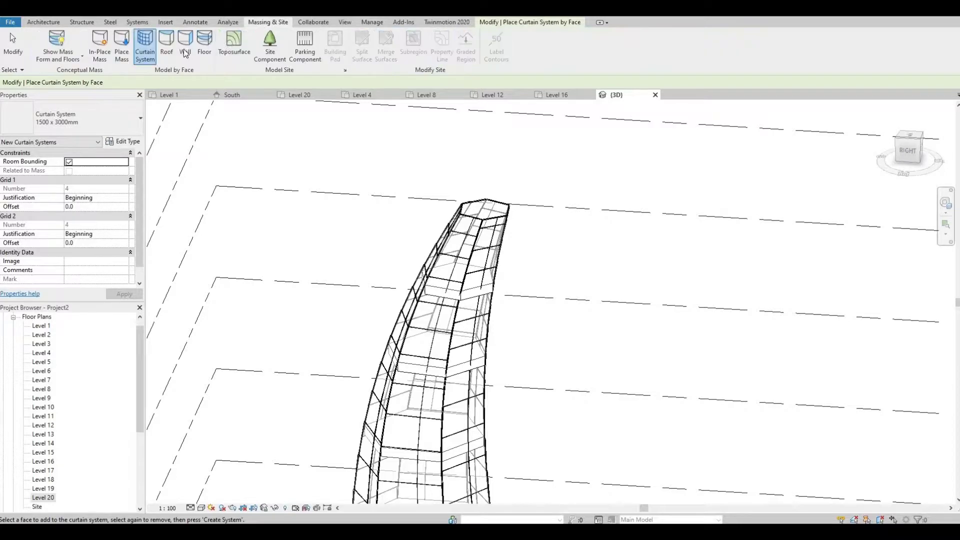
pyautogui.click(168, 53)
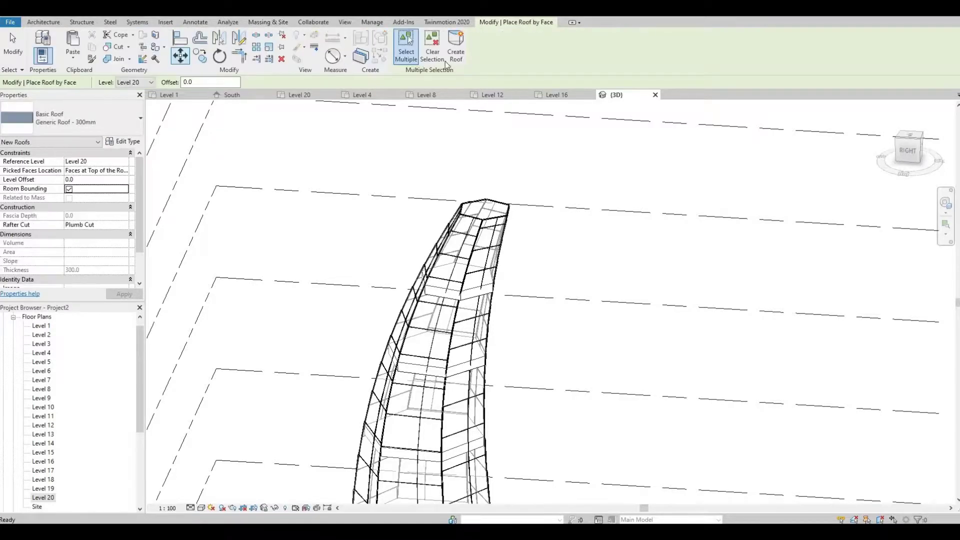
pyautogui.scroll(2, 490, 205)
pyautogui.scroll(1, 468, 240)
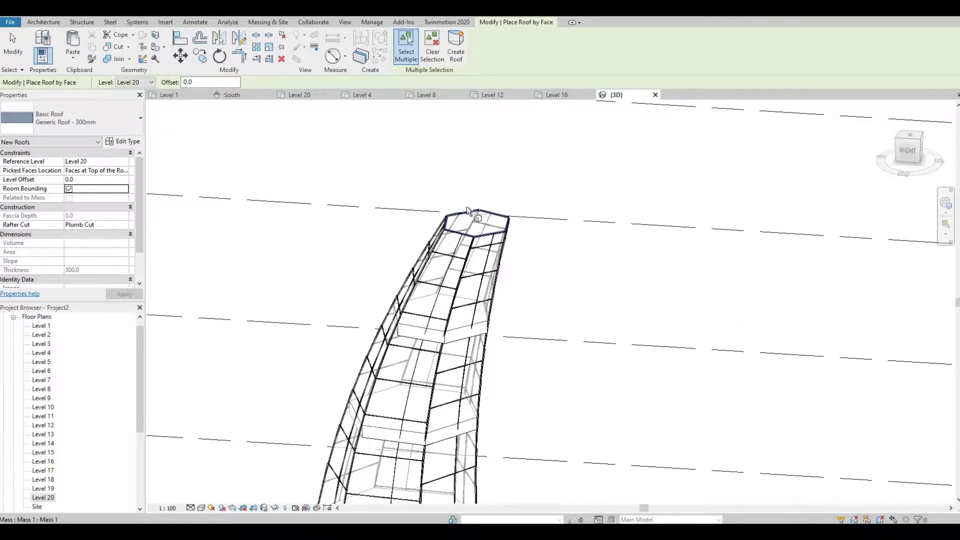
pyautogui.scroll(1, 463, 246)
pyautogui.click(461, 248)
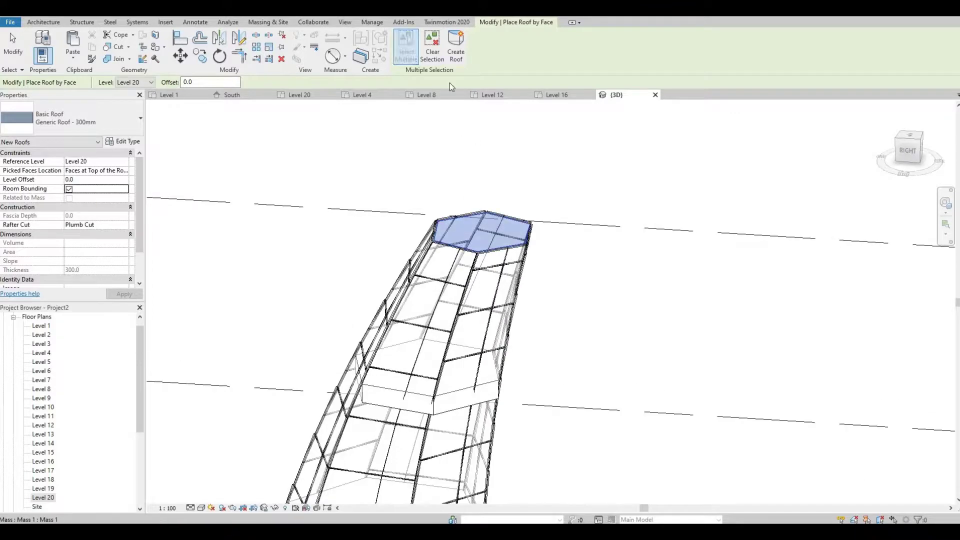
pyautogui.click(463, 63)
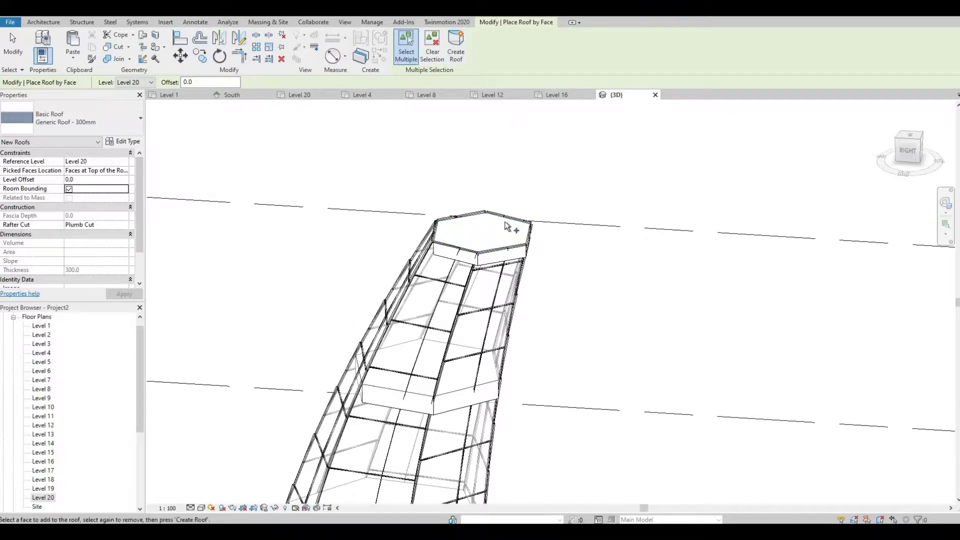
pyautogui.scroll(-1, 481, 245)
pyautogui.press('Escape')
# Select the new roof to verify it, then orbit to view the tower from another angle
pyautogui.scroll(4, 465, 245)
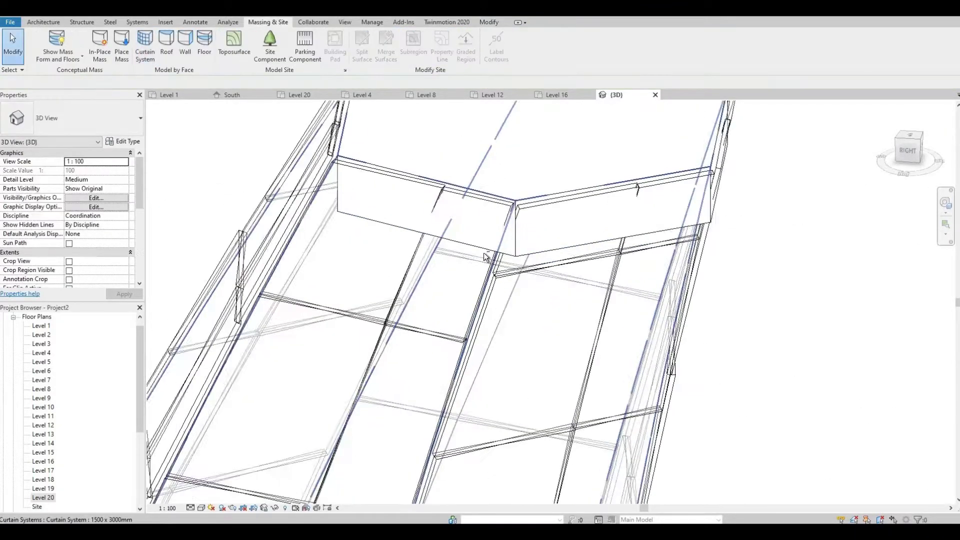
pyautogui.click(480, 223)
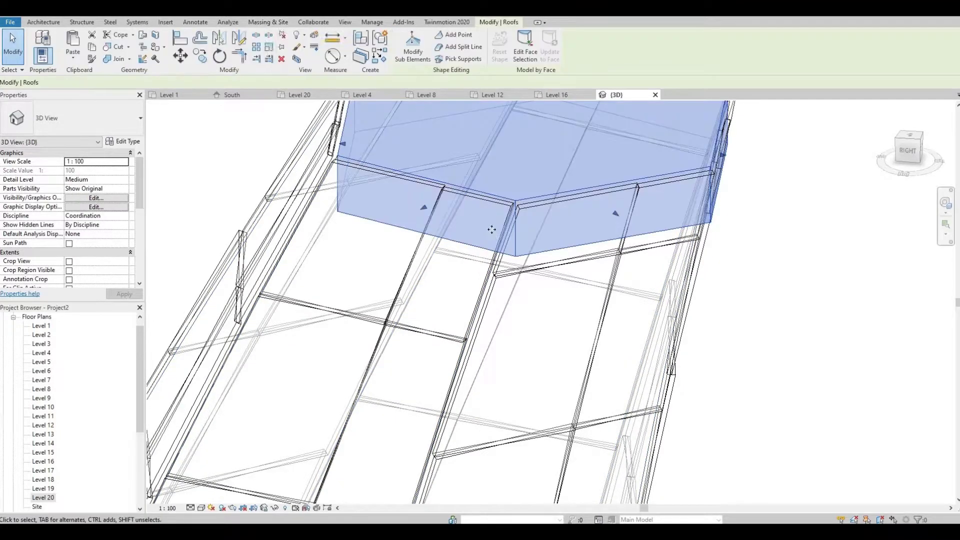
pyautogui.scroll(-5, 494, 235)
pyautogui.press('Escape')
pyautogui.keyDown('shift'); pyautogui.moveTo(558, 222); pyautogui.dragTo(530, 210, button='middle'); pyautogui.keyUp('shift')
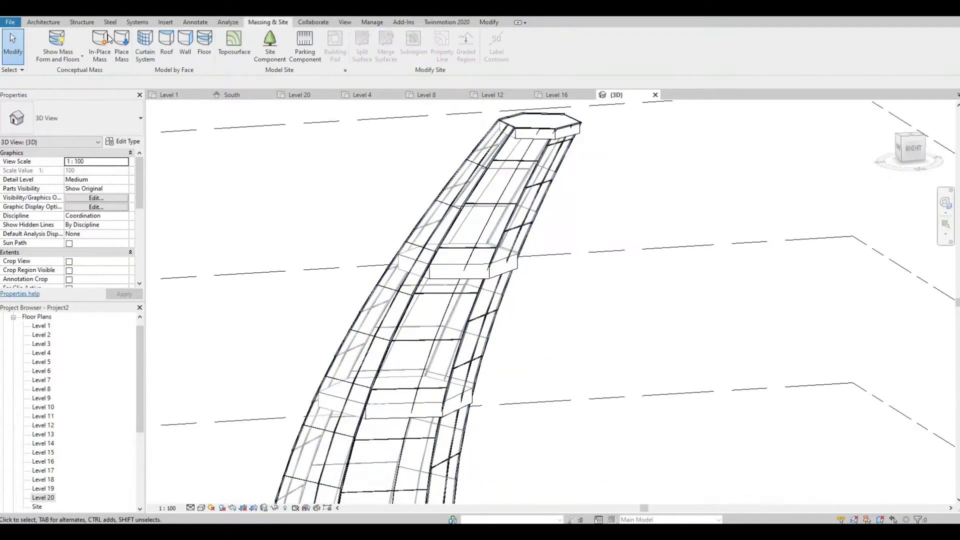
# Place Rectangular Mullion 50mm x 150mm mullions on all grid lines of the first curtain face
pyautogui.click(42, 22)
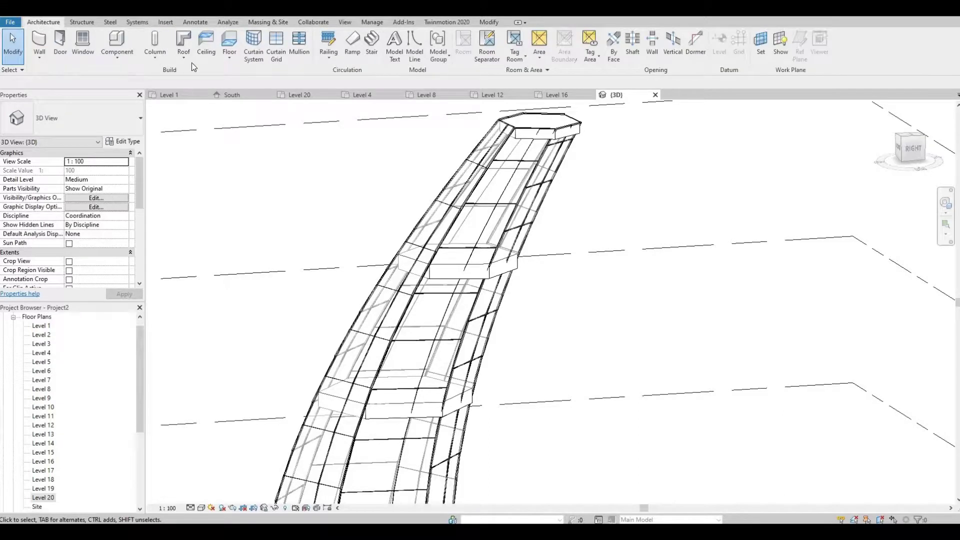
pyautogui.click(300, 45)
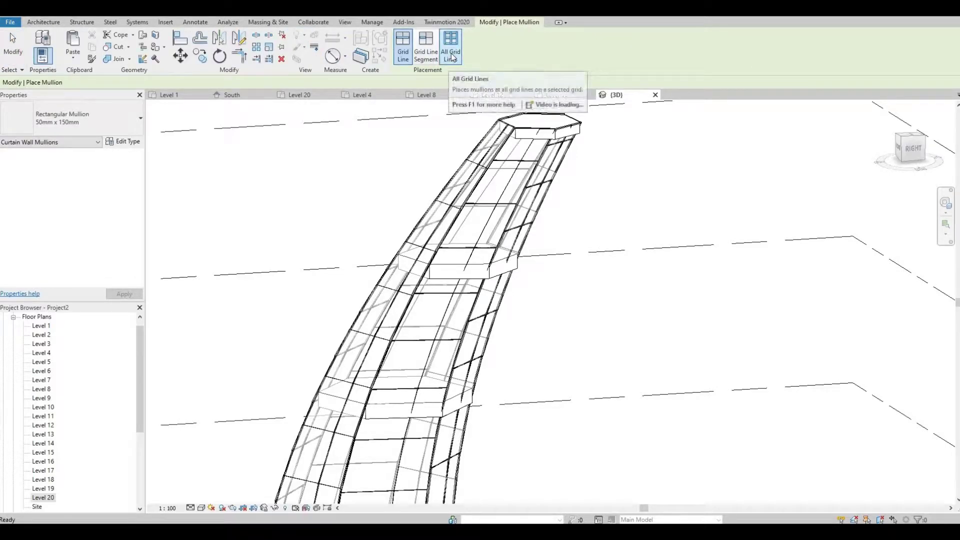
pyautogui.scroll(-5, 437, 260)
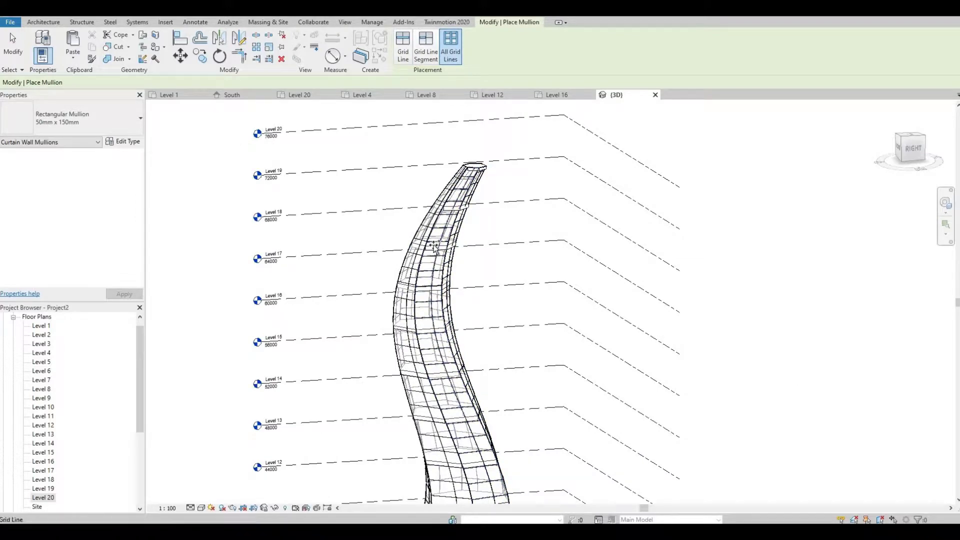
pyautogui.scroll(3, 439, 218)
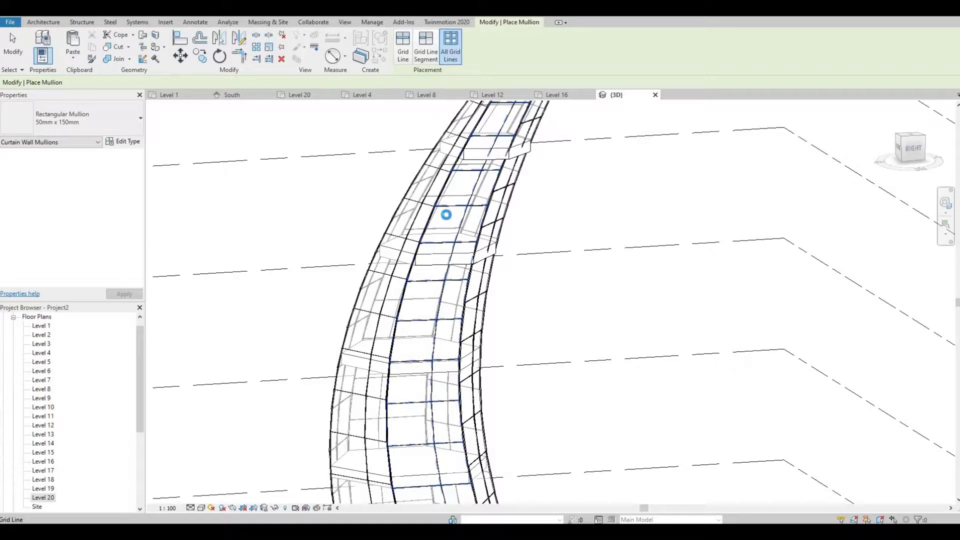
pyautogui.scroll(-5, 440, 215)
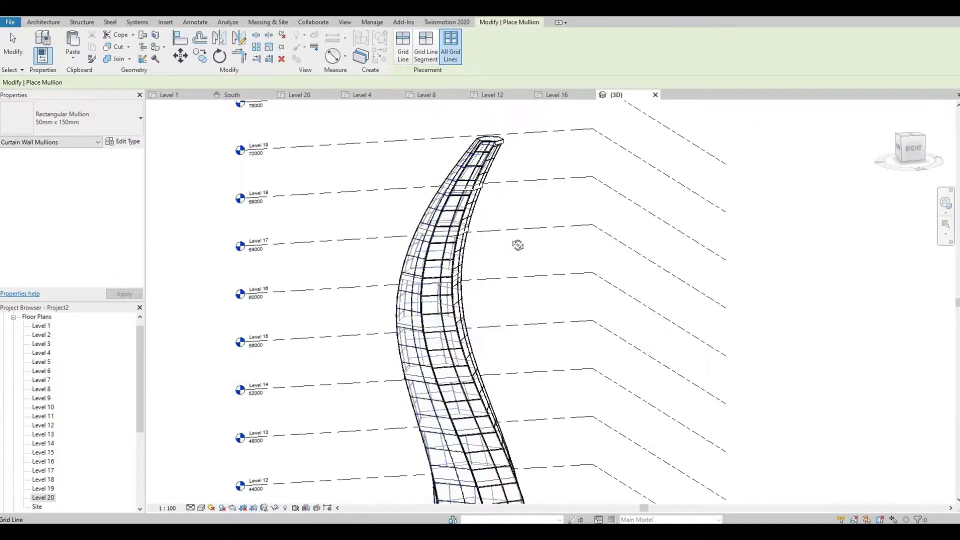
pyautogui.keyDown('shift'); pyautogui.moveTo(517, 244); pyautogui.dragTo(481, 223, button='middle'); pyautogui.keyUp('shift')
pyautogui.click(450, 48)
pyautogui.scroll(3, 435, 200)
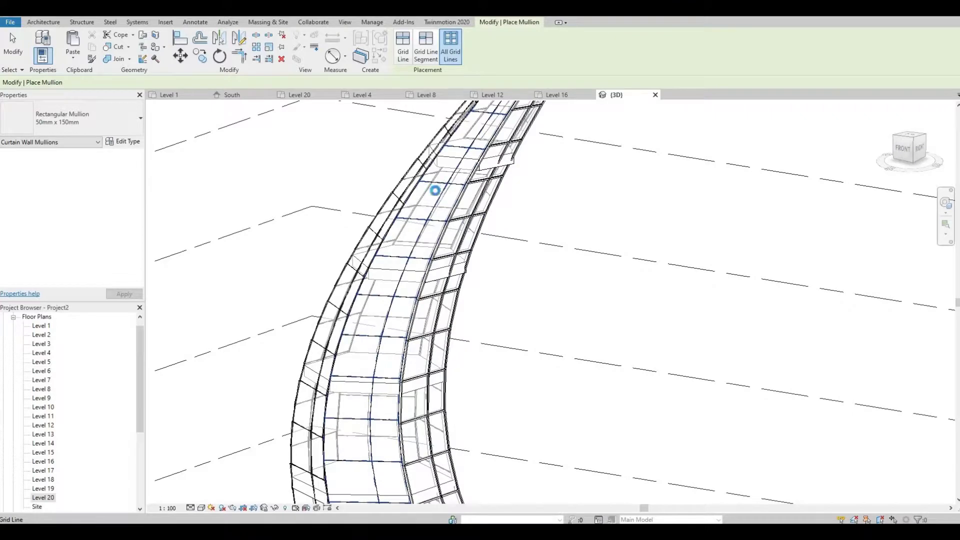
pyautogui.click(428, 217)
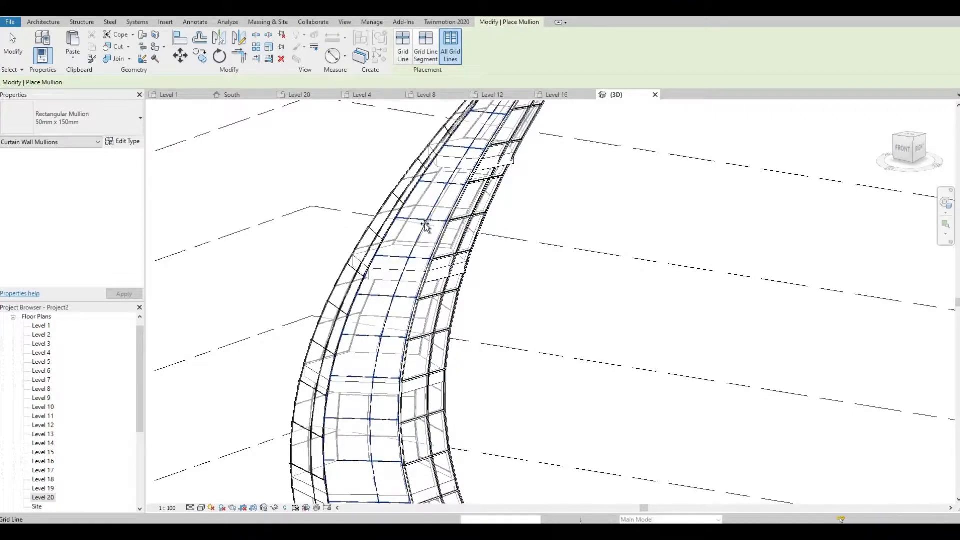
# Orbit to the curved wall's left side and add mullions to all that face's grid lines
pyautogui.keyDown('shift'); pyautogui.moveTo(502, 249); pyautogui.dragTo(502, 215, button='middle'); pyautogui.keyUp('shift')
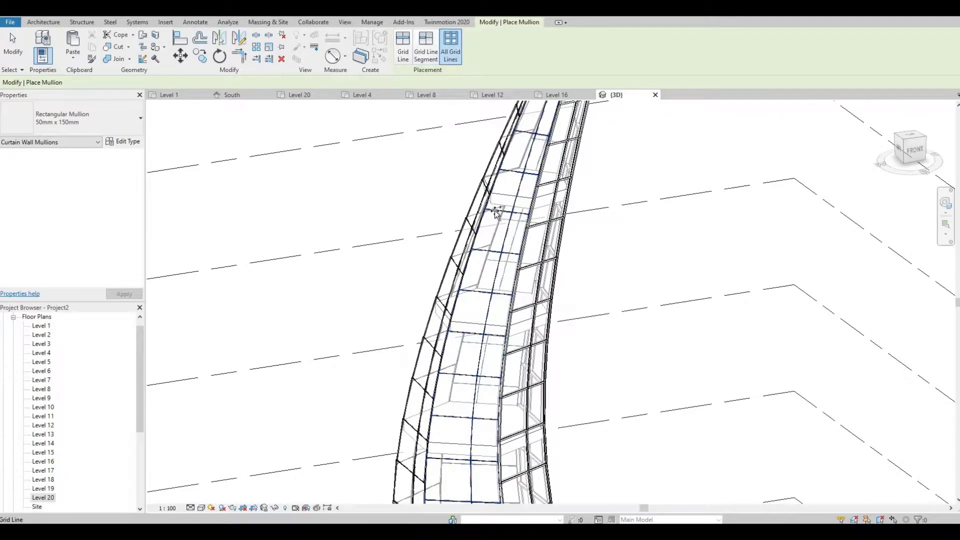
pyautogui.scroll(2, 496, 208)
pyautogui.moveTo(495, 205); pyautogui.dragTo(485, 313, button='middle')
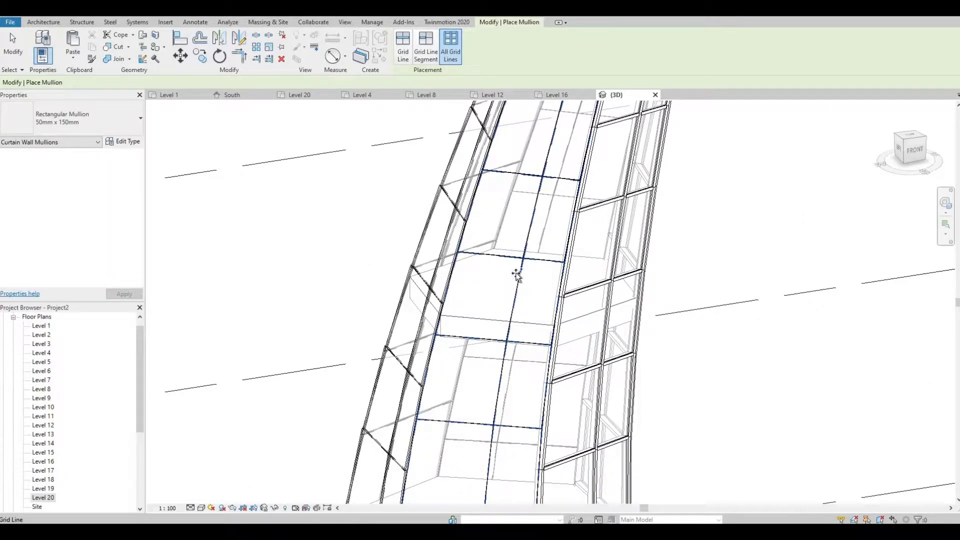
pyautogui.keyDown('shift'); pyautogui.moveTo(525, 297); pyautogui.dragTo(605, 260, button='middle'); pyautogui.keyUp('shift')
pyautogui.click(598, 272)
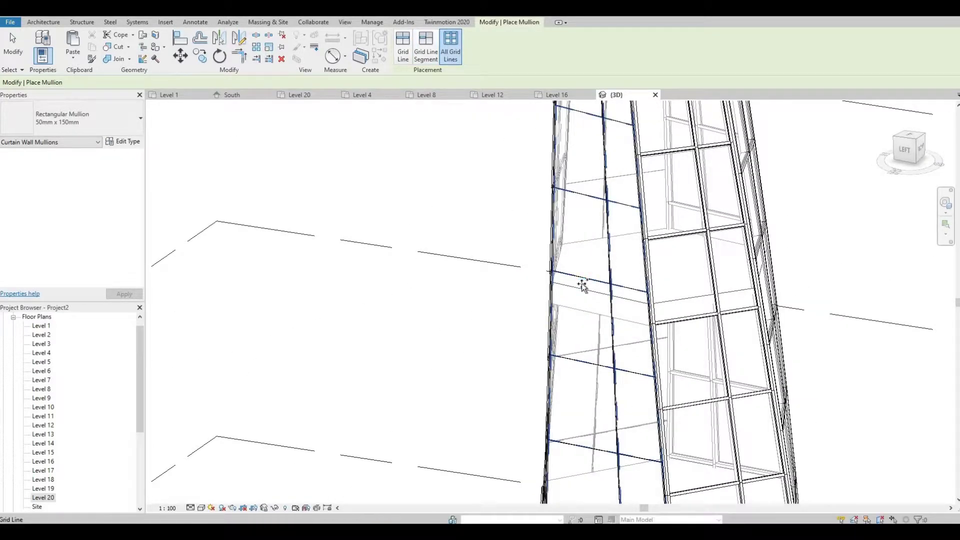
# Orbit to the tower's right-back side and add mullions to that face's grid lines
pyautogui.press('shift')
pyautogui.keyDown('shift'); pyautogui.moveTo(713, 299); pyautogui.dragTo(712, 230, button='middle'); pyautogui.keyUp('shift')
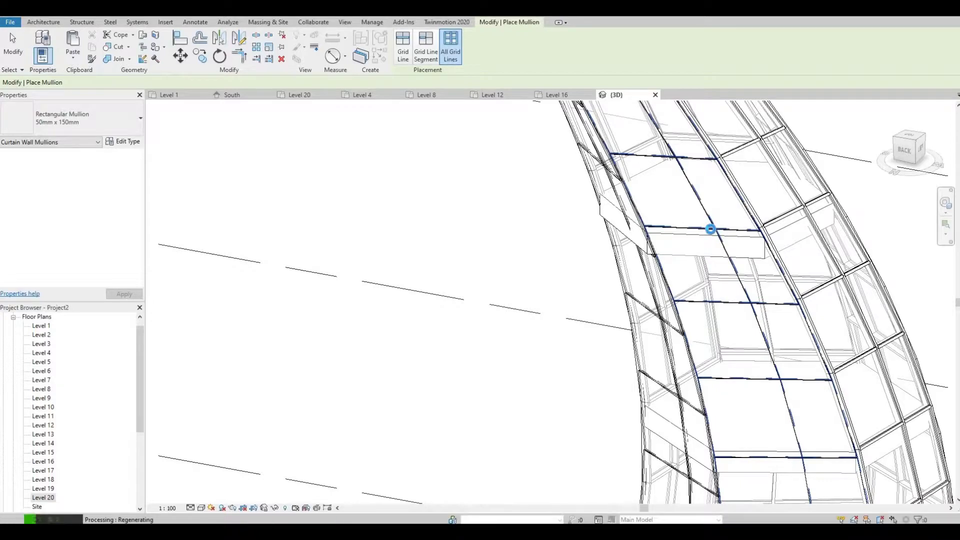
pyautogui.press('shift')
pyautogui.keyDown('shift'); pyautogui.moveTo(840, 244); pyautogui.dragTo(578, 307, button='middle'); pyautogui.keyUp('shift')
pyautogui.scroll(3, 500, 306)
pyautogui.scroll(2, 496, 306)
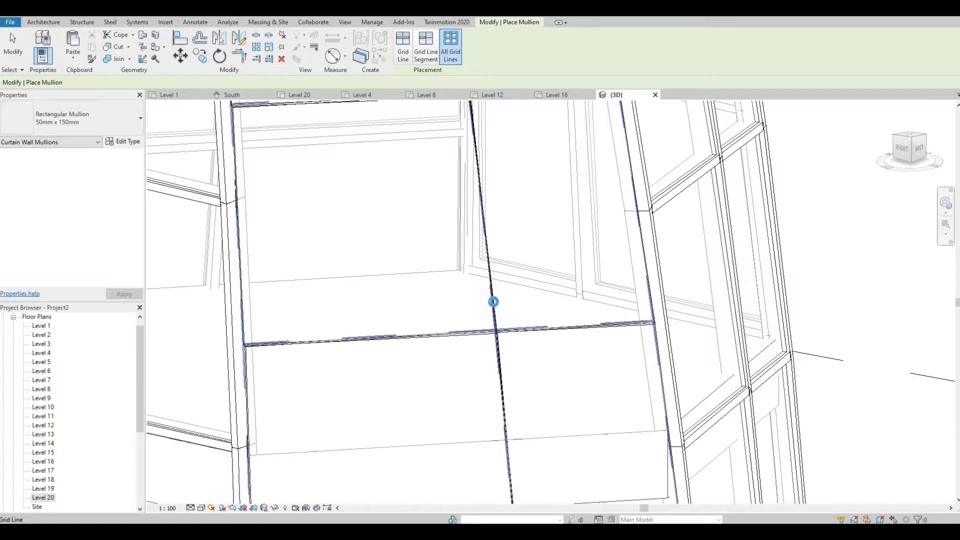
pyautogui.click(497, 295)
pyautogui.scroll(-3, 497, 293)
pyautogui.scroll(-6, 496, 292)
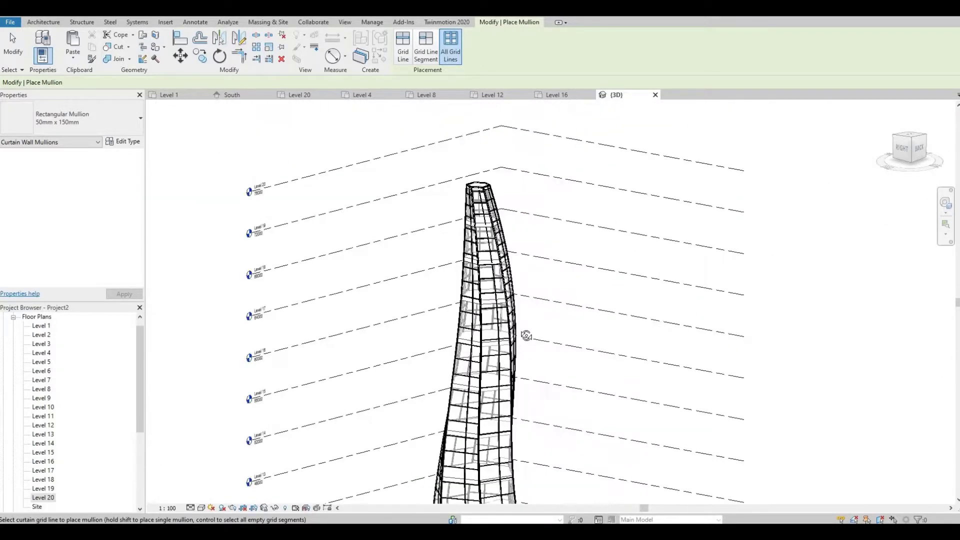